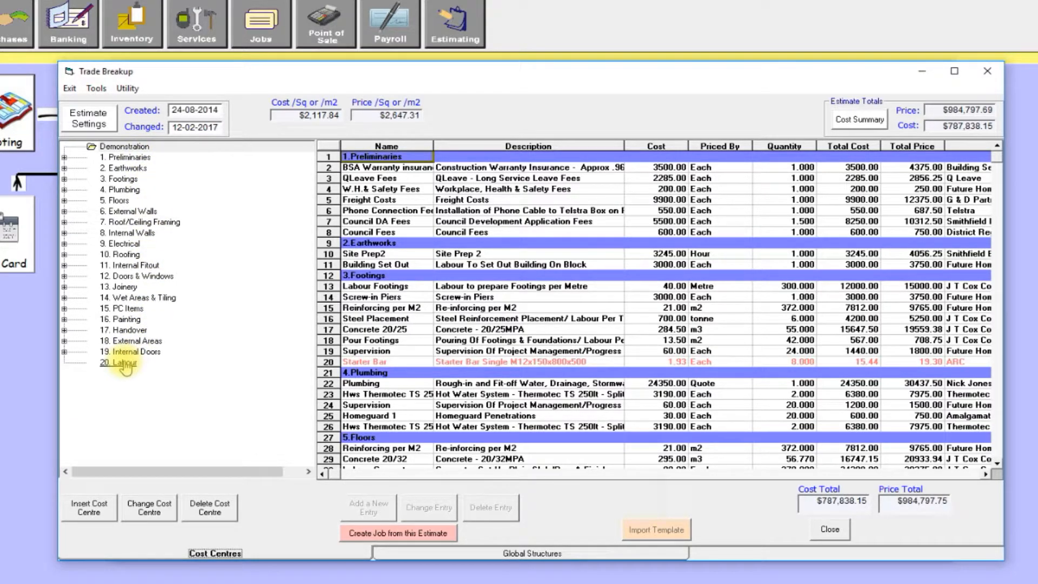
- Review the entries under the Preliminaries cost centre, including Council DA Fees and Council Fees
{"action": "mouse_move", "coordinate": [367, 169]}
{"action": "left_mouse_down"}
{"action": "mouse_move", "coordinate": [589, 393]}
{"action": "mouse_move", "coordinate": [825, 395]}
{"action": "mouse_move", "coordinate": [383, 144]}
{"action": "mouse_move", "coordinate": [367, 162]}
{"action": "left_mouse_up"}
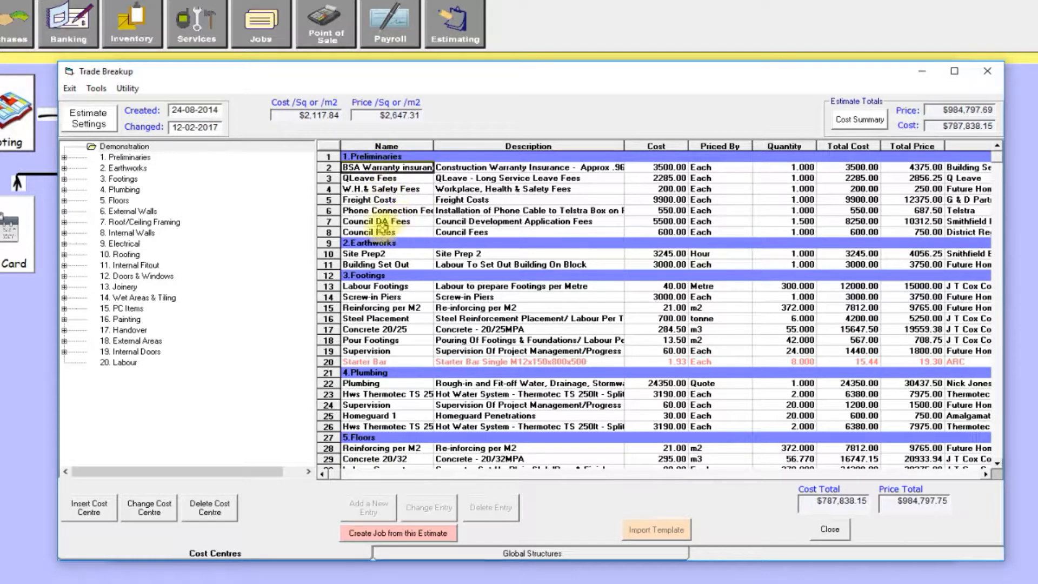
{"action": "left_click", "coordinate": [400, 222]}
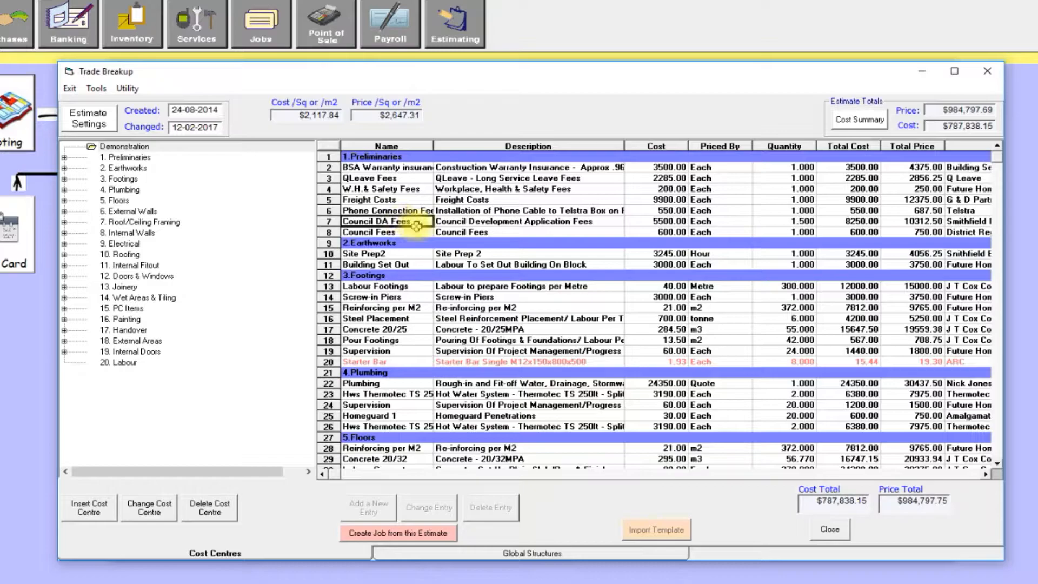
{"action": "left_click", "coordinate": [390, 232]}
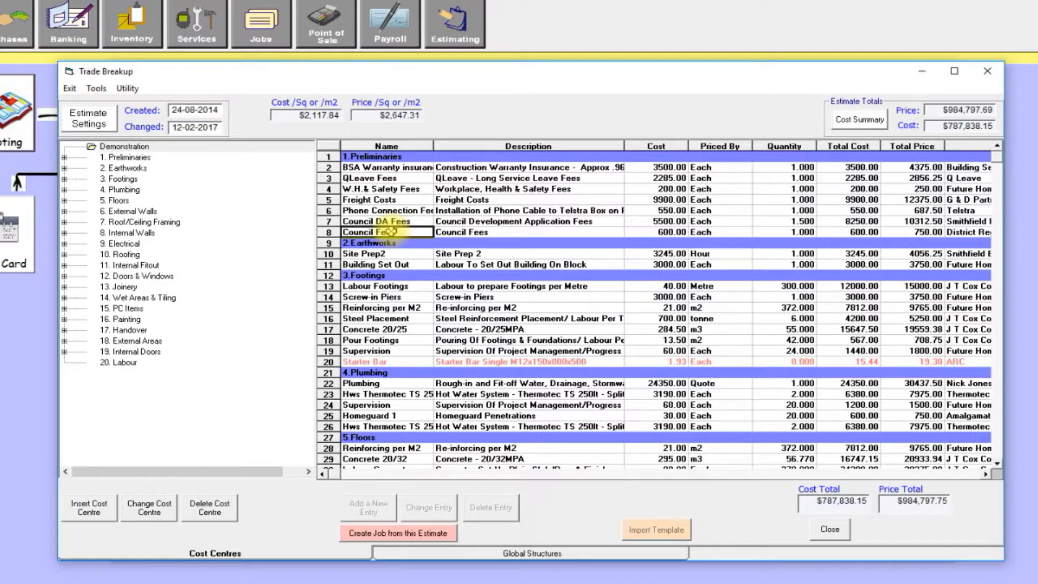
- Examine the Labour Footings entry's description, unit cost, quantity, total cost and total price
{"action": "left_click", "coordinate": [371, 288]}
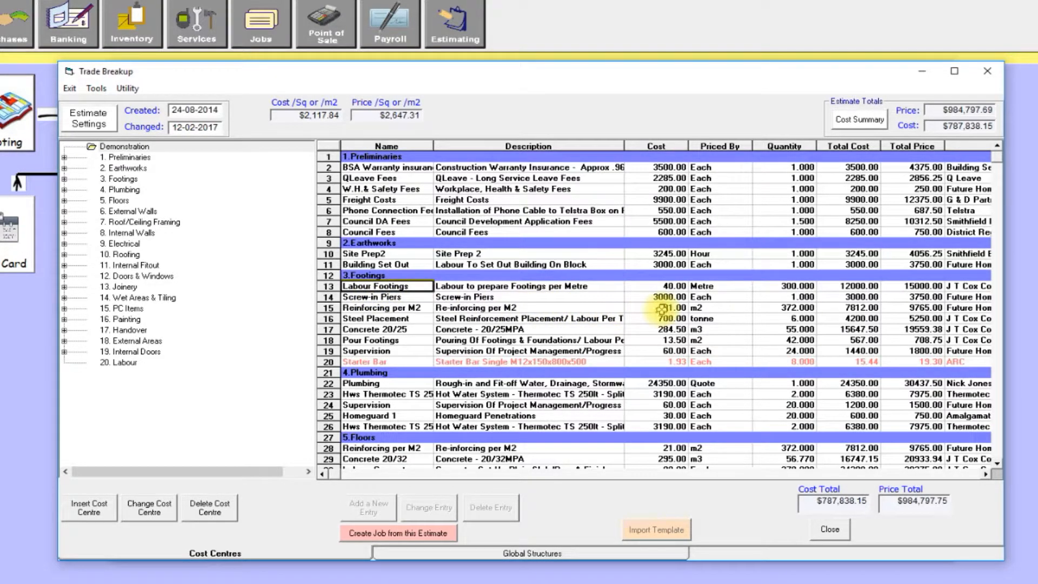
{"action": "left_click", "coordinate": [571, 286]}
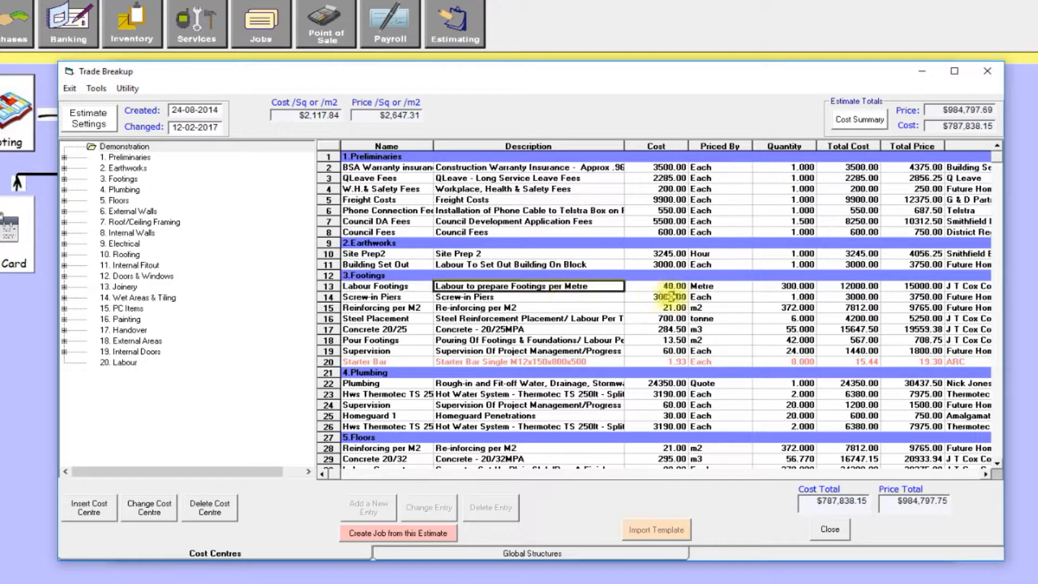
{"action": "left_click", "coordinate": [668, 286]}
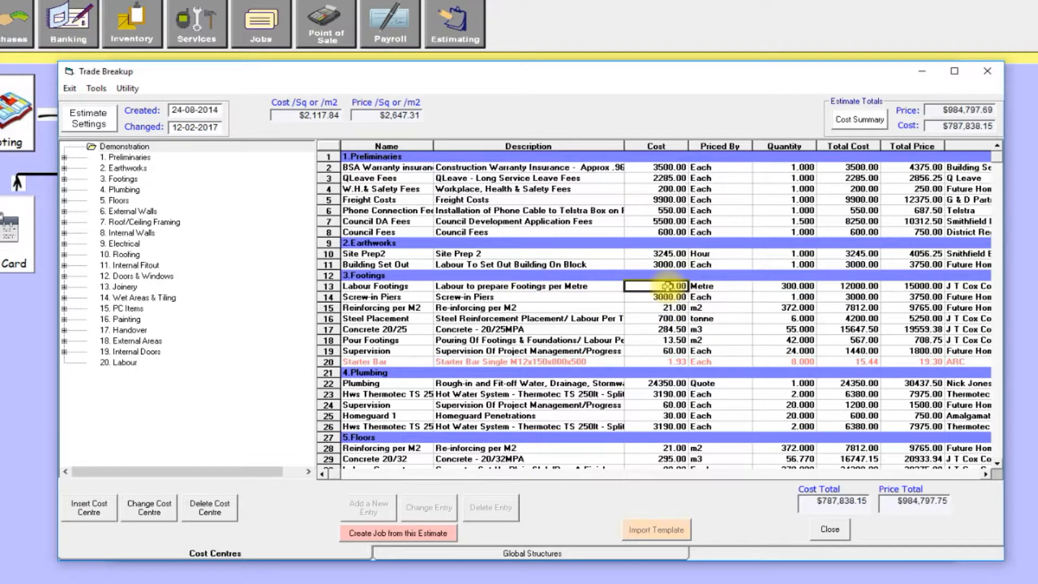
{"action": "left_click", "coordinate": [786, 287]}
{"action": "left_click", "coordinate": [856, 286]}
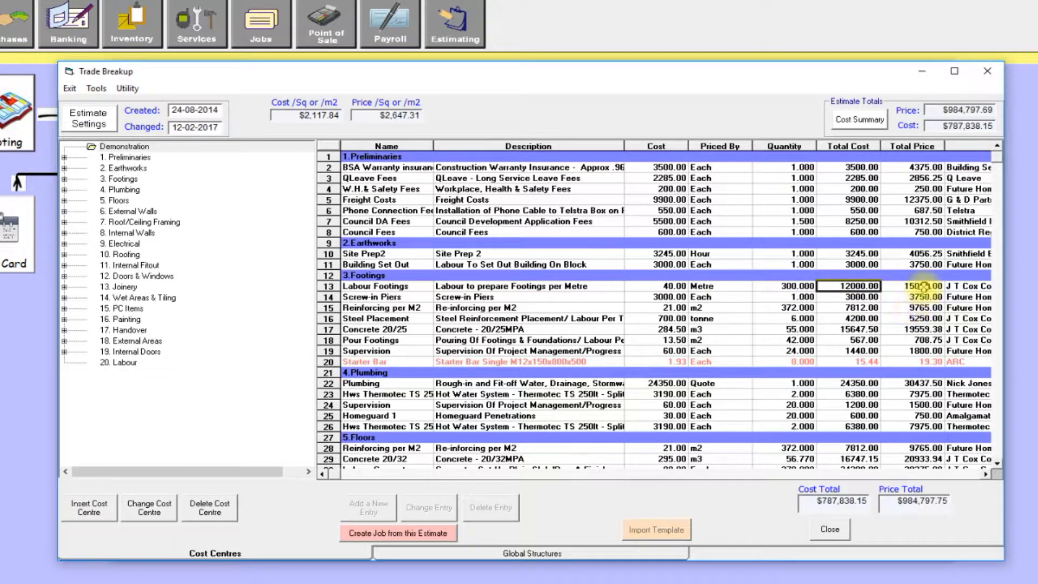
{"action": "left_click", "coordinate": [924, 286]}
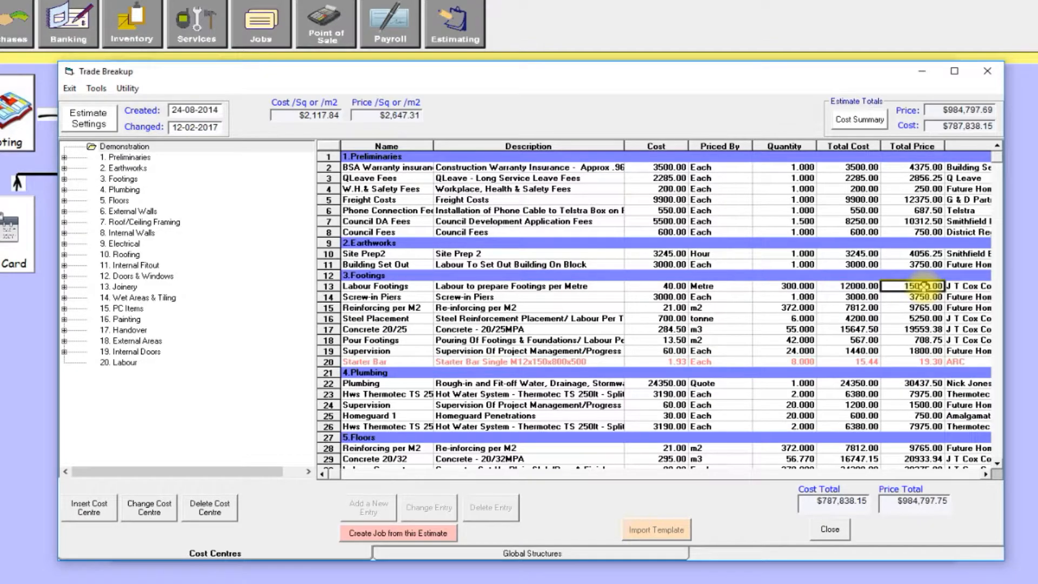
- Check the cost total and price total of the whole estimate
{"action": "left_click", "coordinate": [819, 506]}
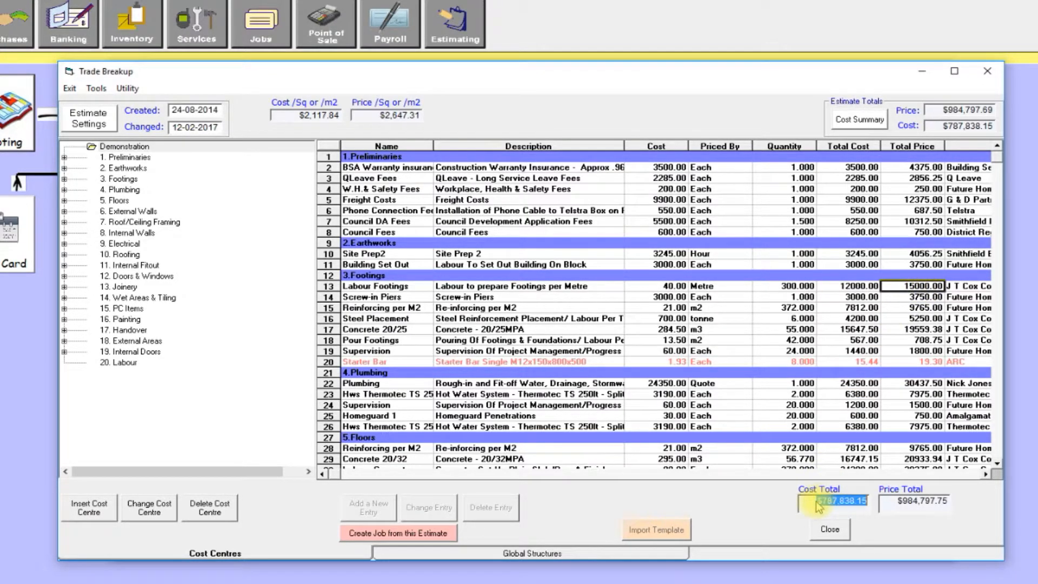
{"action": "left_click", "coordinate": [902, 505]}
{"action": "left_click", "coordinate": [891, 502]}
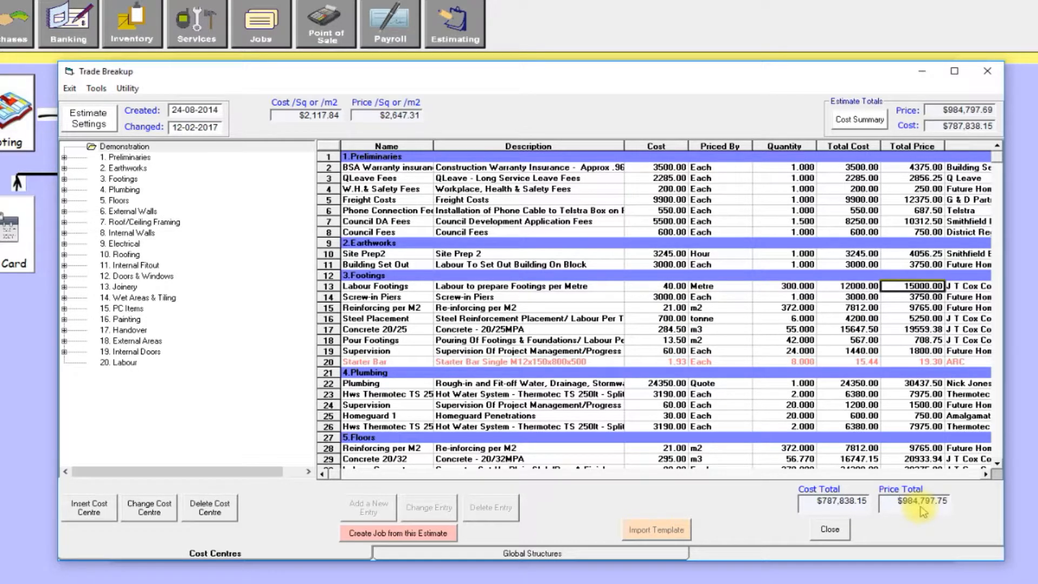
- Review the estimate settings, including the available markup types and the profit margin, and leave them without saving changes
{"action": "left_click", "coordinate": [89, 122]}
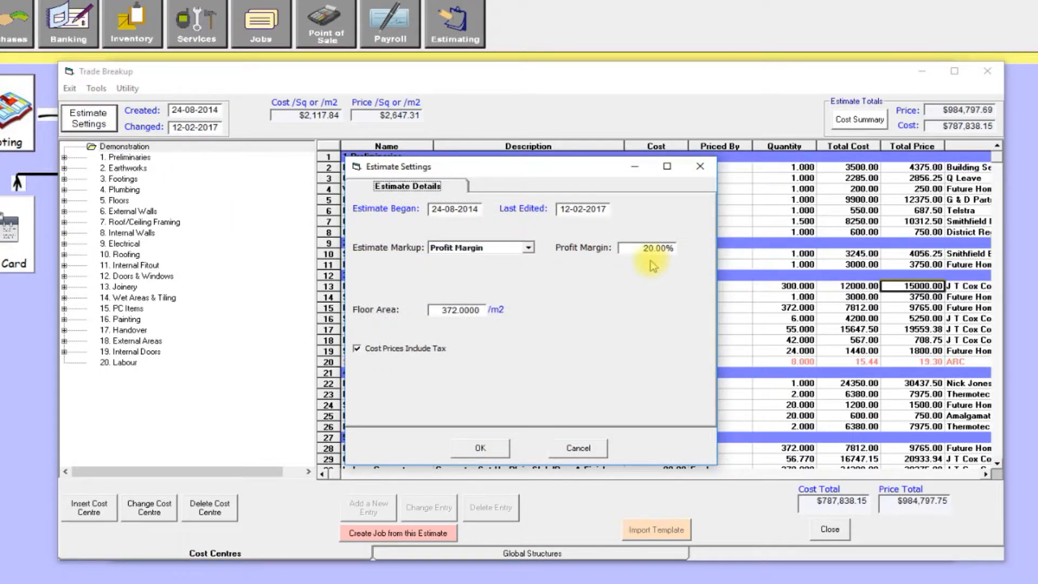
{"action": "left_click", "coordinate": [528, 248]}
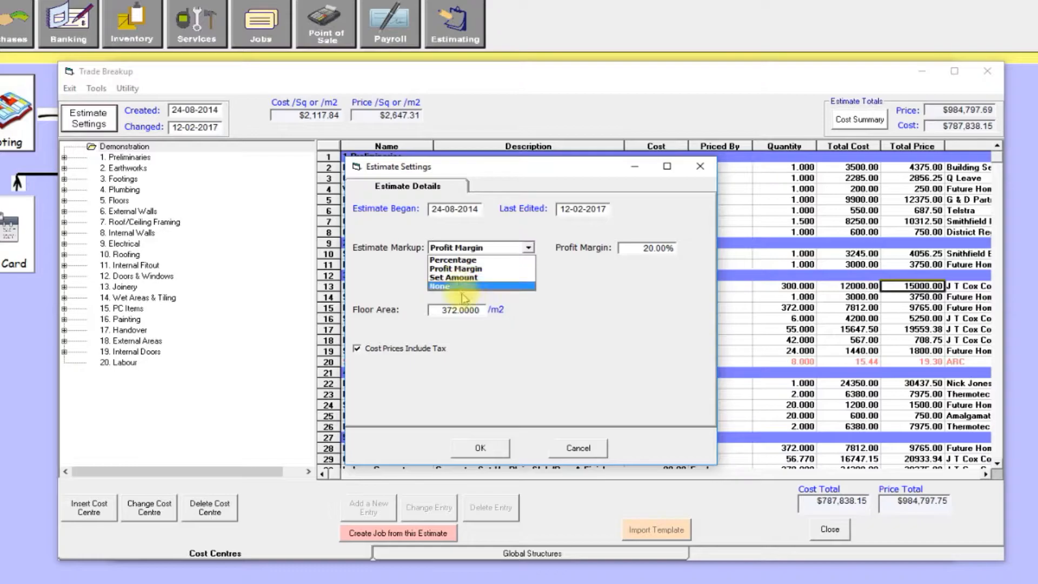
{"action": "left_click", "coordinate": [612, 313]}
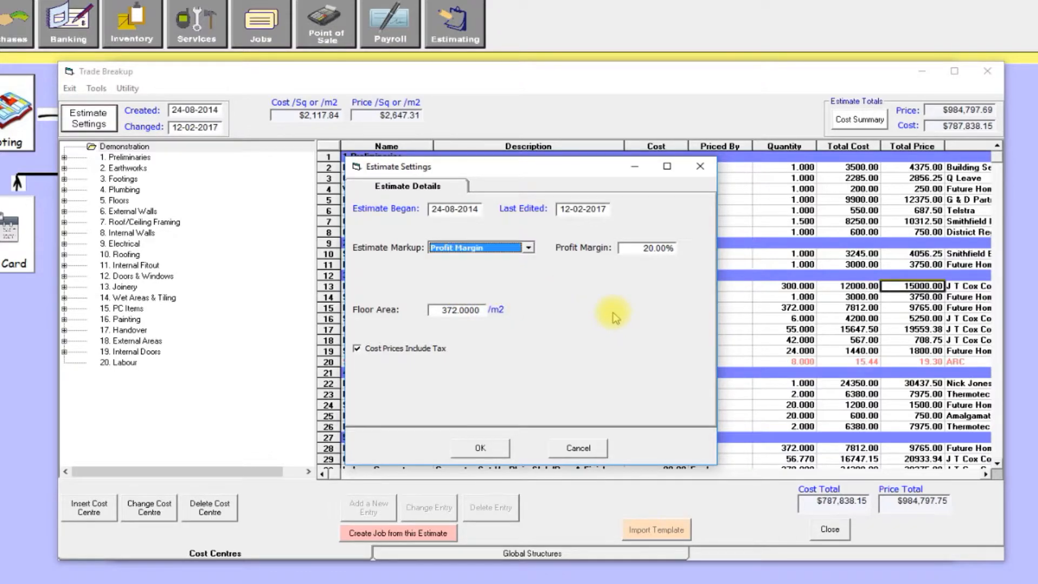
{"action": "left_click", "coordinate": [578, 447]}
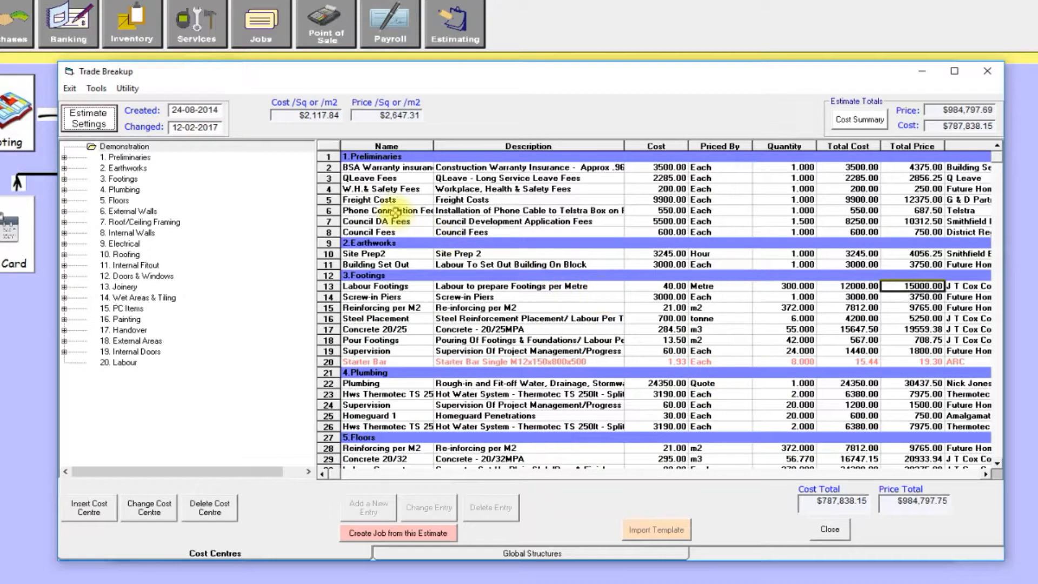
- Open the Screw-in Piers entry to inspect its supplier and costing details, and close it without saving
{"action": "double_click", "coordinate": [388, 297]}
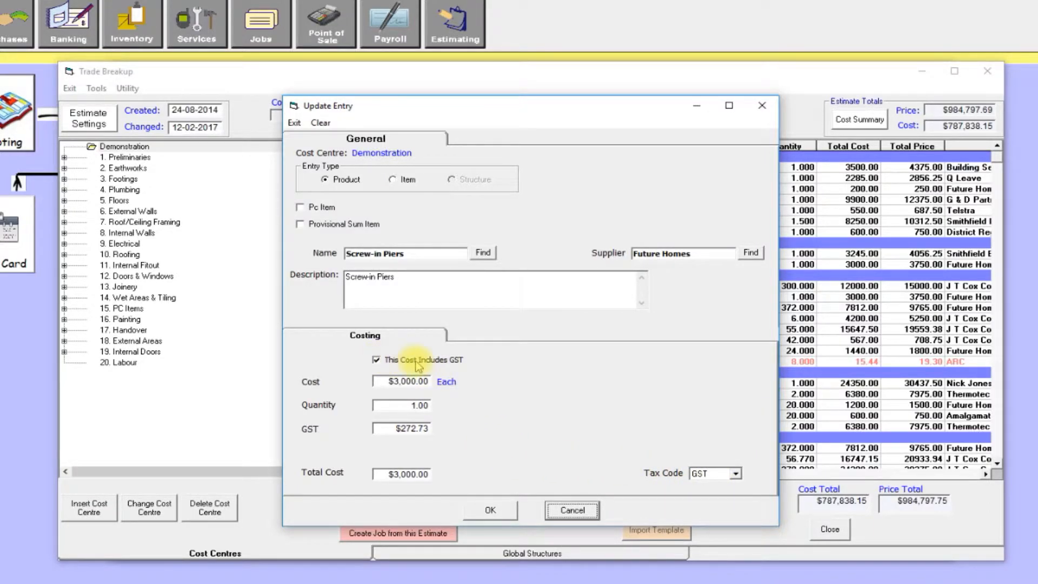
{"action": "left_click", "coordinate": [567, 510]}
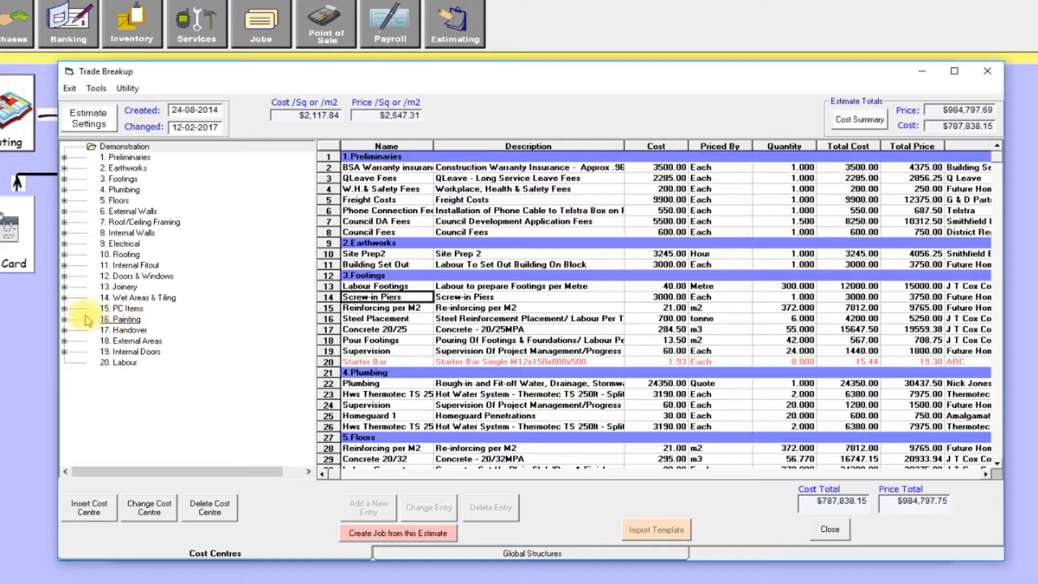
- Browse the cost centre tree: expand PC Items, view Footings, the whole Demonstration estimate, and finally only Preliminaries
{"action": "left_click", "coordinate": [64, 308]}
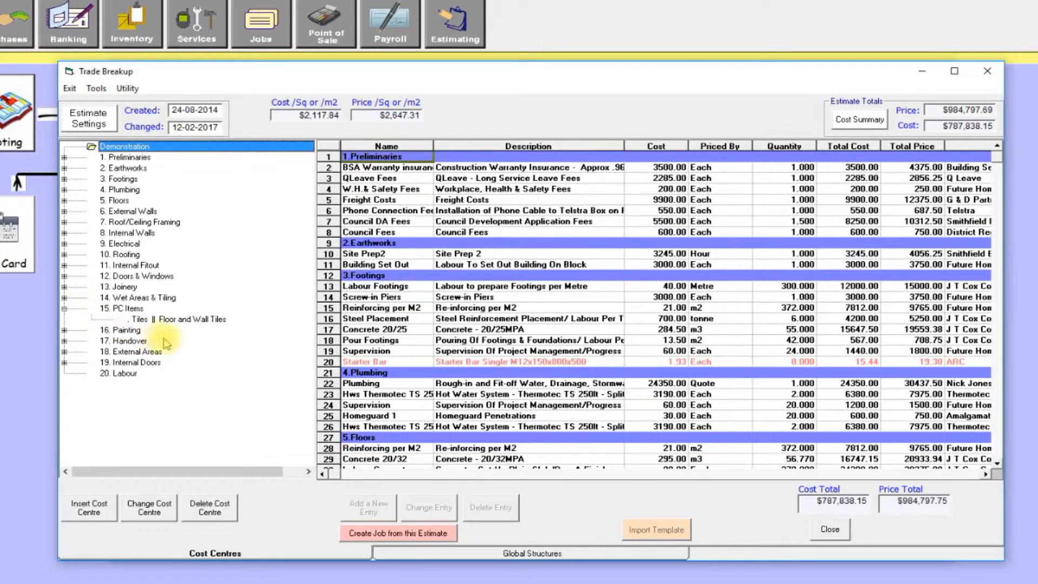
{"action": "double_click", "coordinate": [124, 180]}
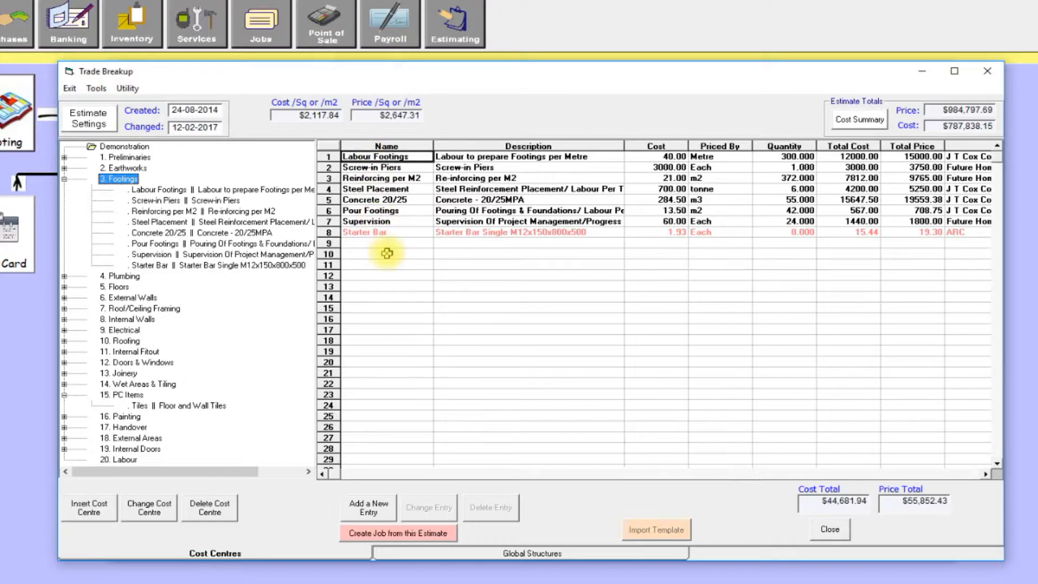
{"action": "double_click", "coordinate": [135, 148]}
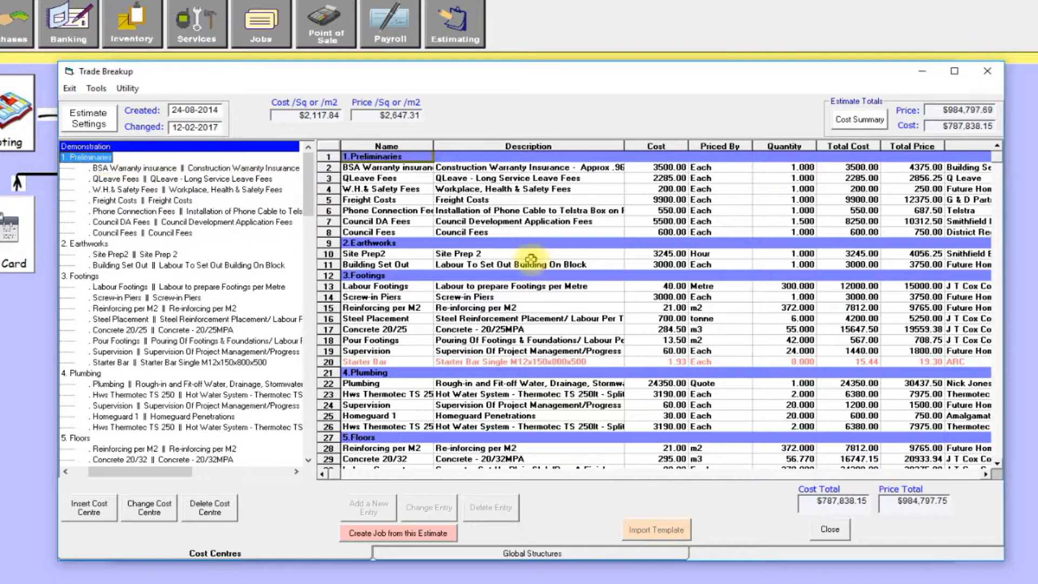
{"action": "double_click", "coordinate": [91, 158]}
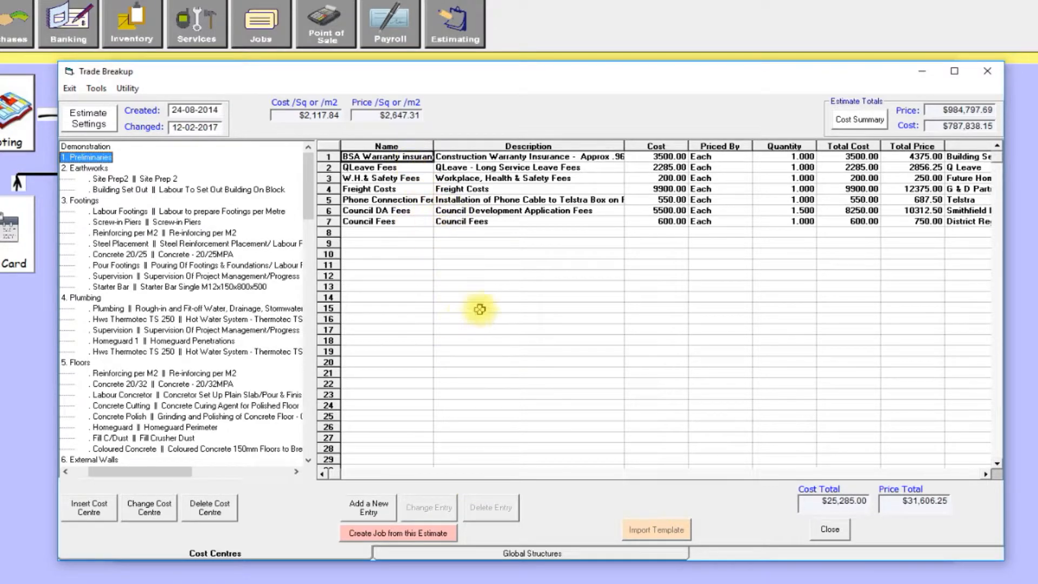
- Review the estimate's cost summary for total cost, total price and profit including GST, and close it
{"action": "left_click", "coordinate": [851, 122]}
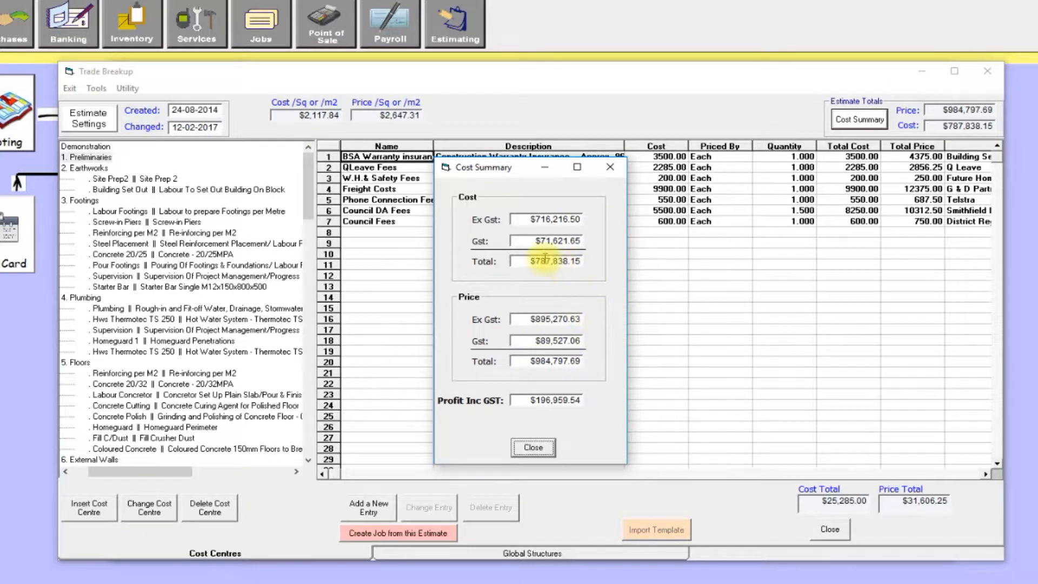
{"action": "double_click", "coordinate": [528, 260]}
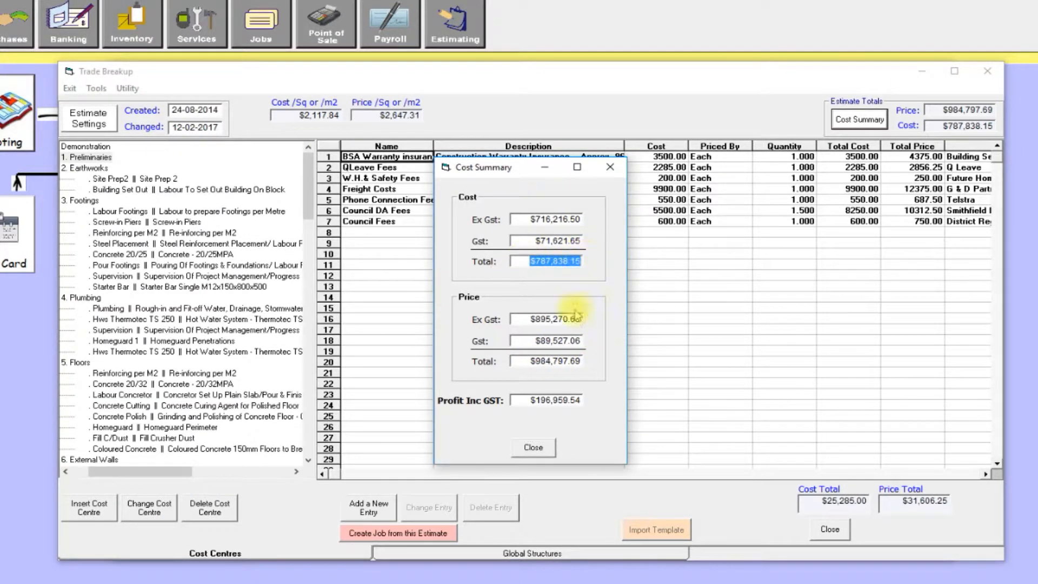
{"action": "double_click", "coordinate": [532, 361]}
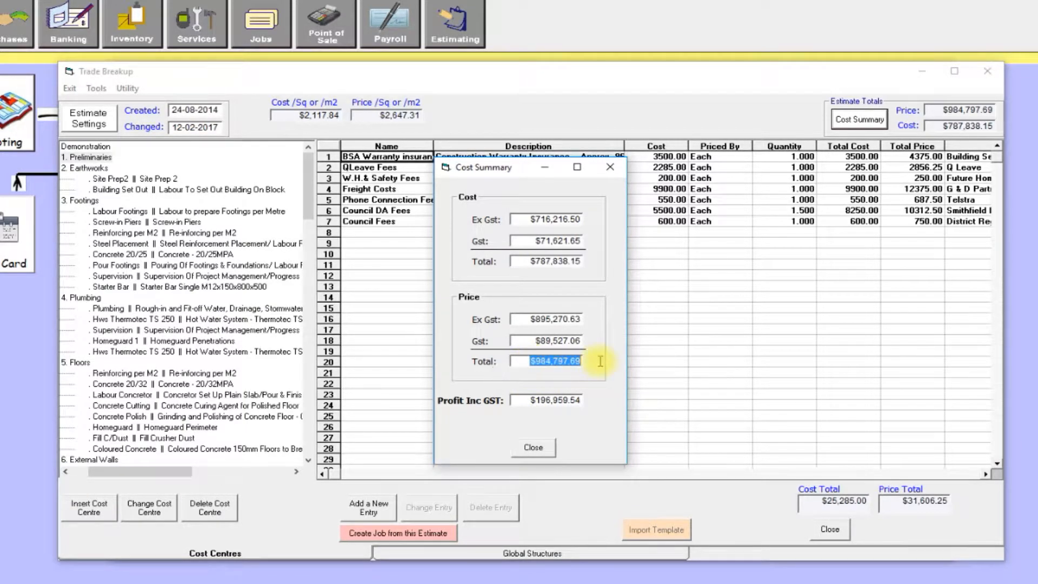
{"action": "double_click", "coordinate": [528, 398]}
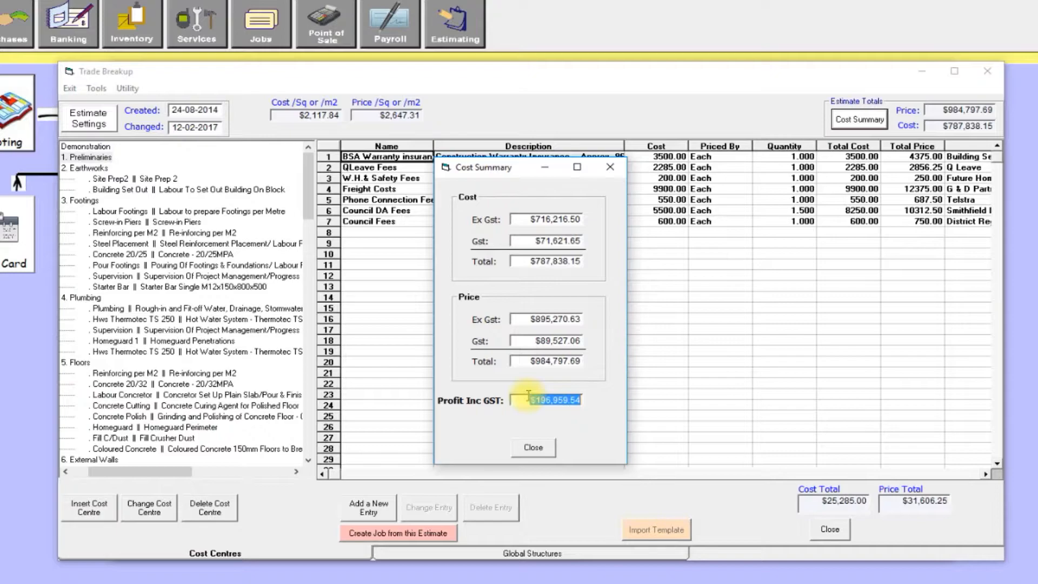
{"action": "left_click", "coordinate": [534, 448]}
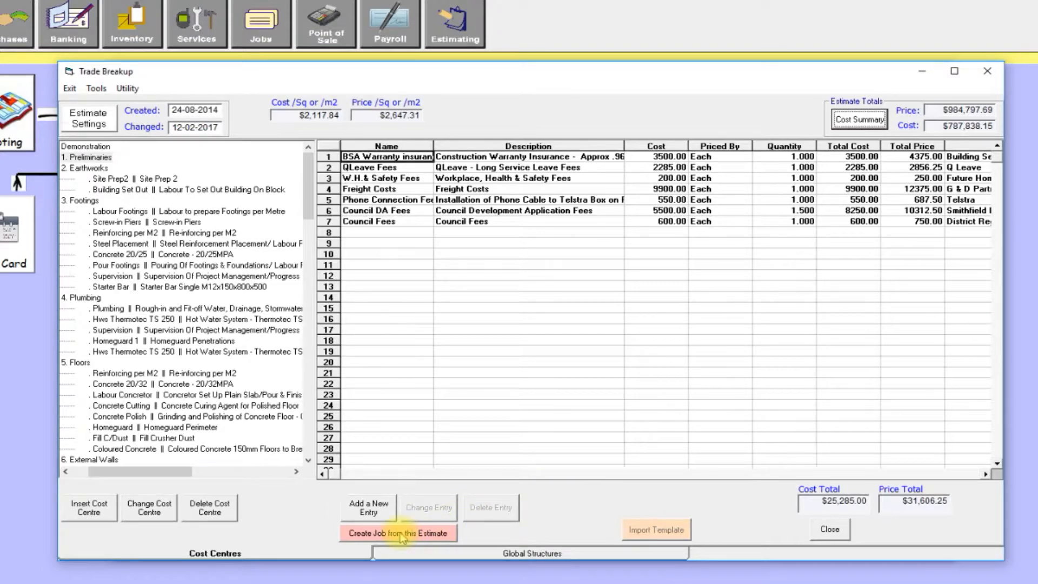
- Create a job from the Demonstration estimate and save the job card
{"action": "left_click", "coordinate": [400, 534]}
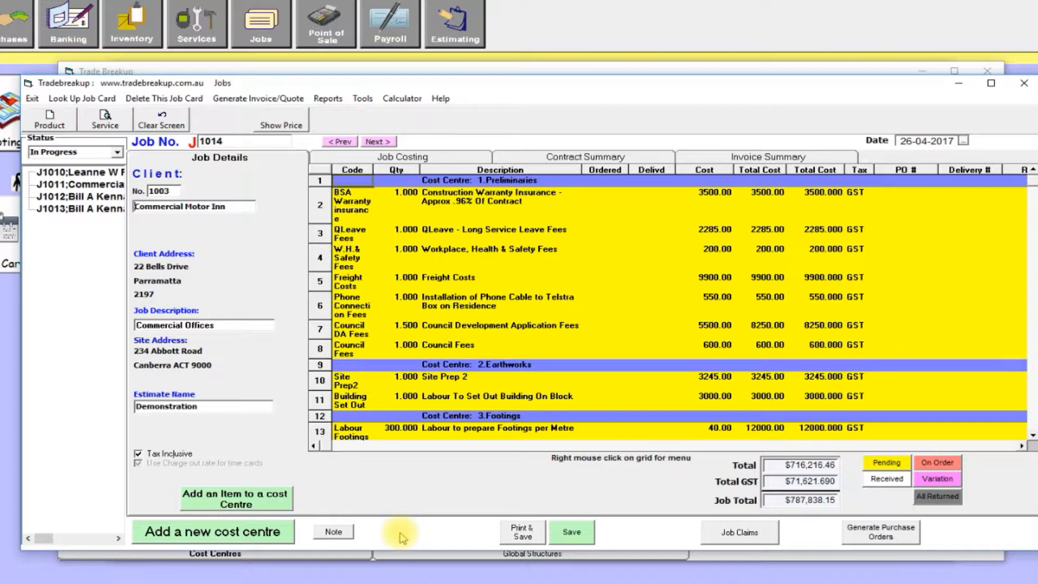
{"action": "left_click", "coordinate": [575, 531]}
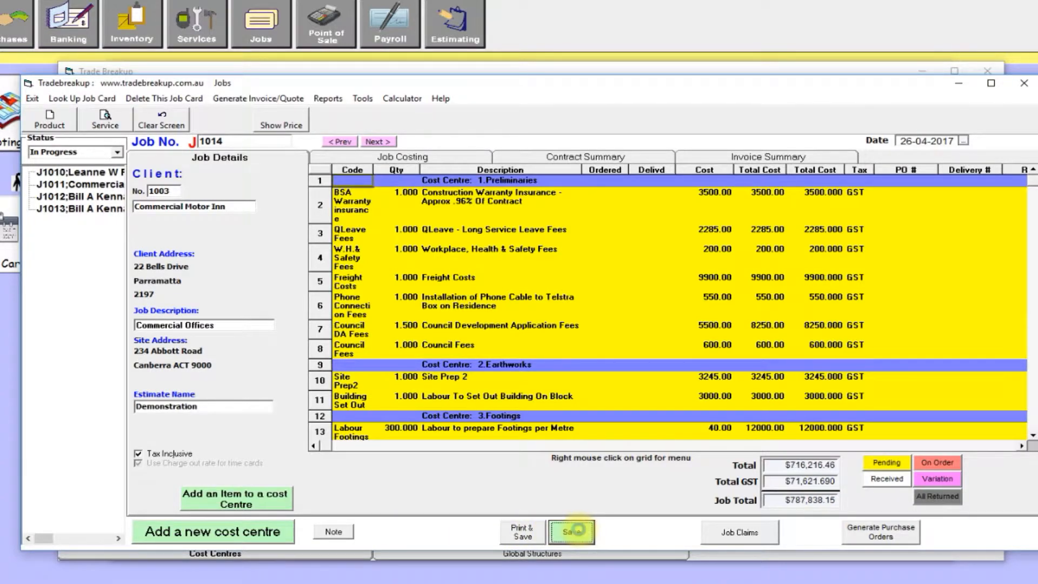
{"action": "left_click", "coordinate": [562, 352]}
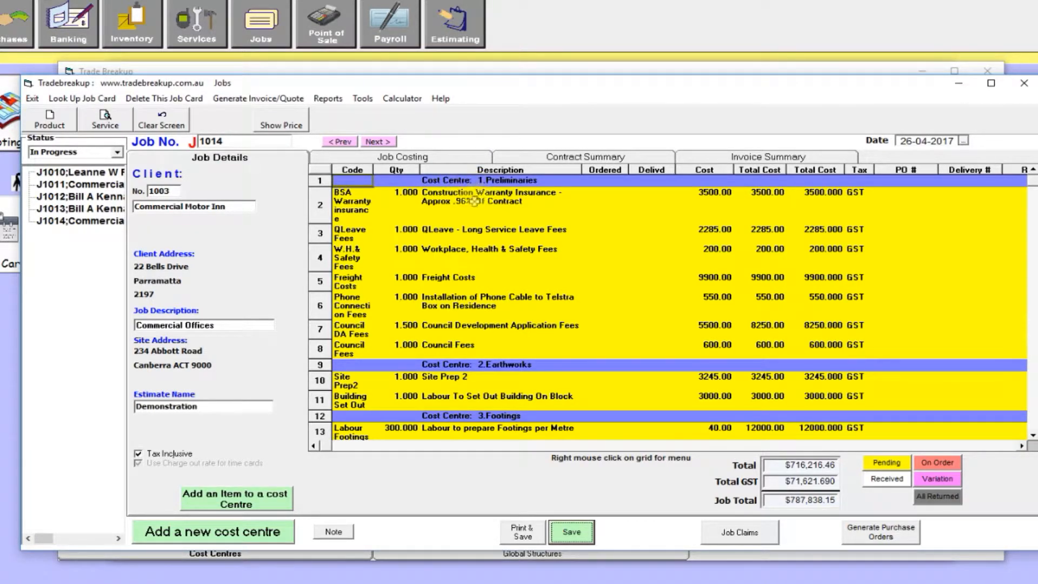
- Look through the new job's line items across its cost centres and return to the start of the list
{"action": "scroll", "coordinate": [527, 356], "scroll_direction": "down", "scroll_amount": 1}
{"action": "scroll", "coordinate": [527, 355], "scroll_direction": "down", "scroll_amount": 9}
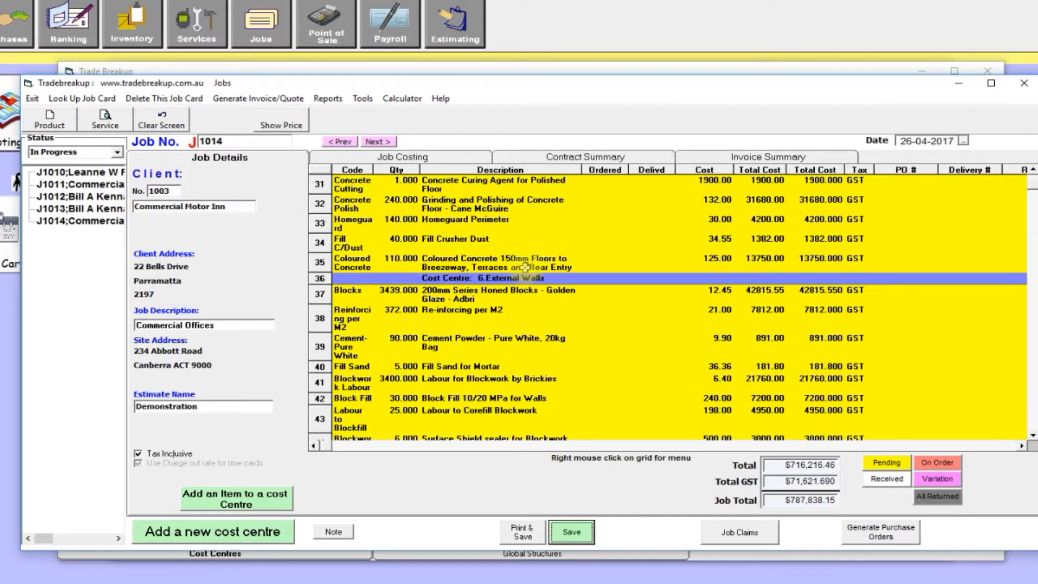
{"action": "scroll", "coordinate": [554, 349], "scroll_direction": "up", "scroll_amount": 5}
{"action": "scroll", "coordinate": [554, 349], "scroll_direction": "up", "scroll_amount": 5}
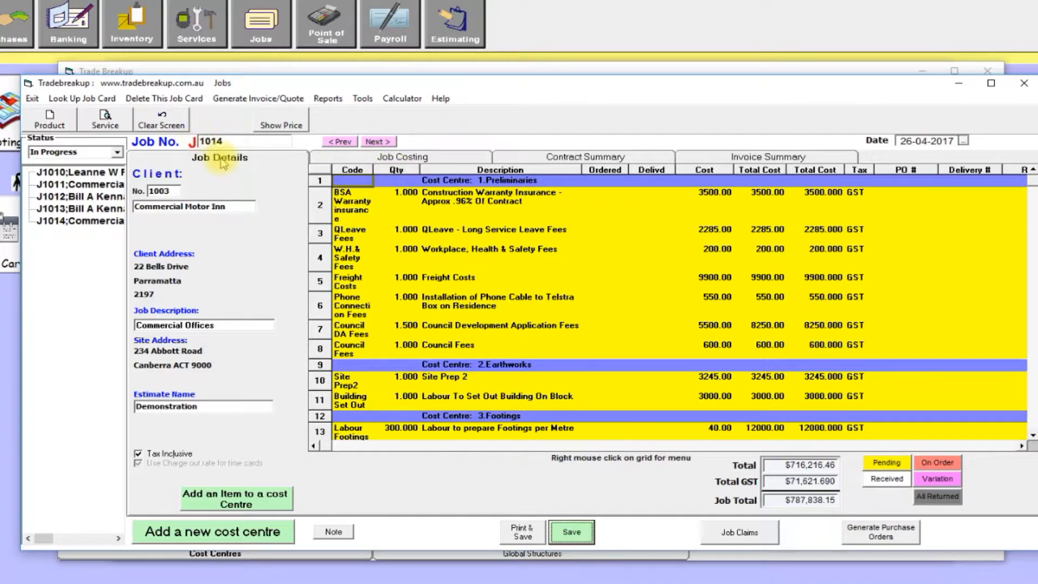
- View the job costing by cost centre, checking the orders and invoices columns for Preliminaries
{"action": "left_click", "coordinate": [371, 160]}
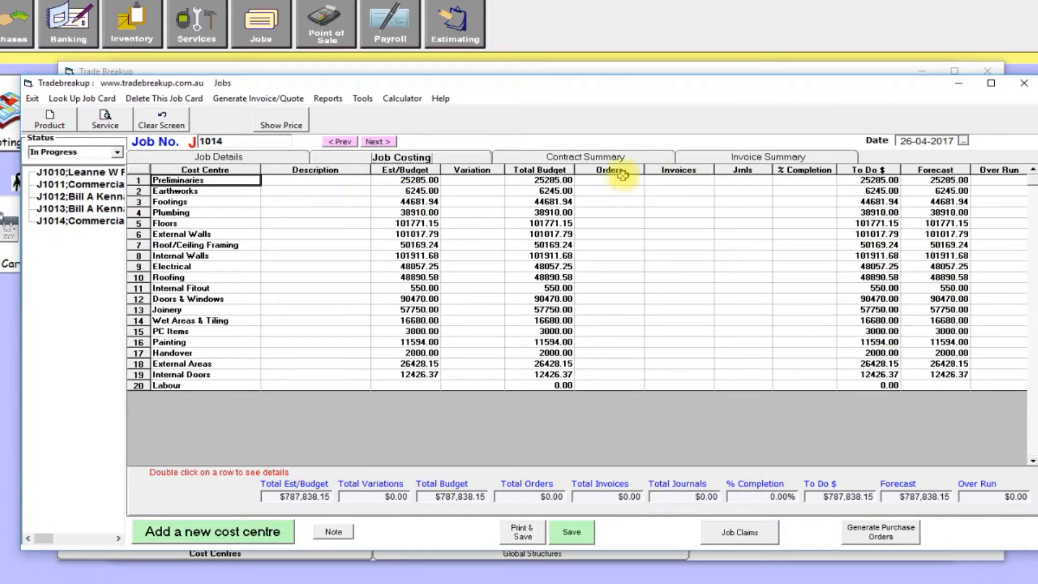
{"action": "left_click", "coordinate": [599, 180]}
{"action": "key", "text": "Tab"}
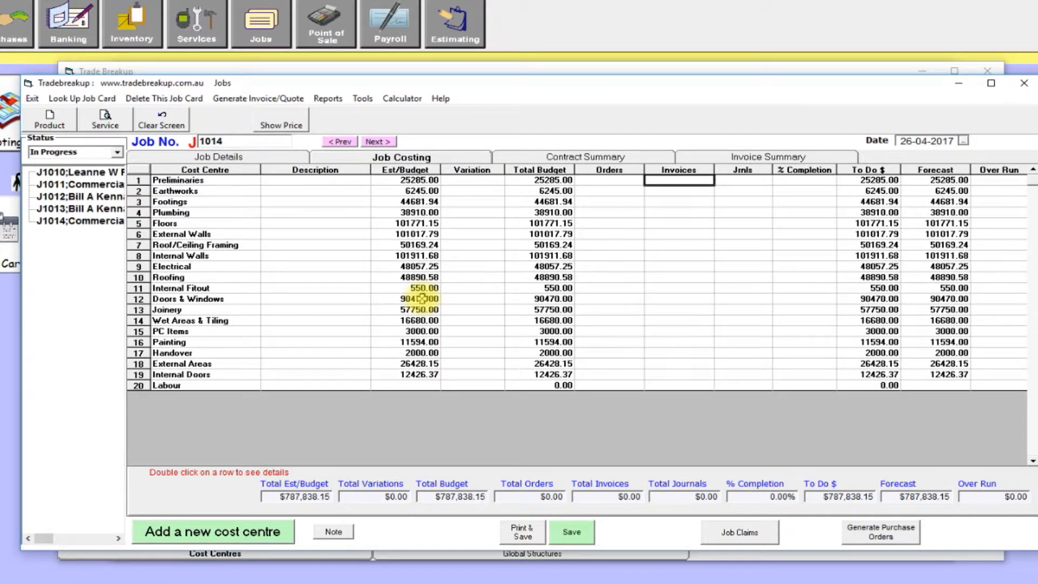
- View the job's contract summary and check the contract amount and the outstanding amount
{"action": "left_click", "coordinate": [539, 160]}
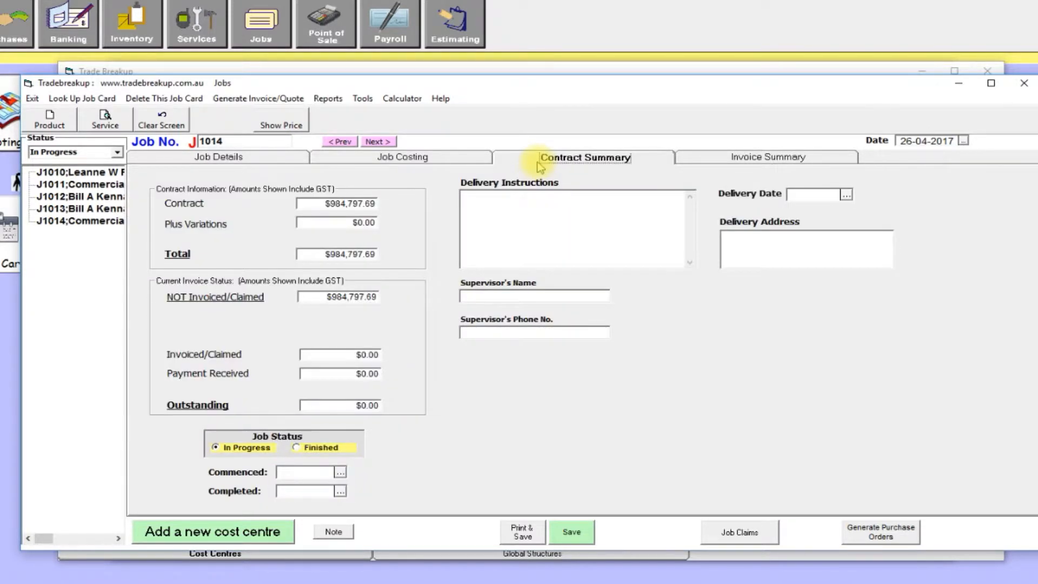
{"action": "left_click", "coordinate": [313, 204]}
{"action": "left_click", "coordinate": [324, 207]}
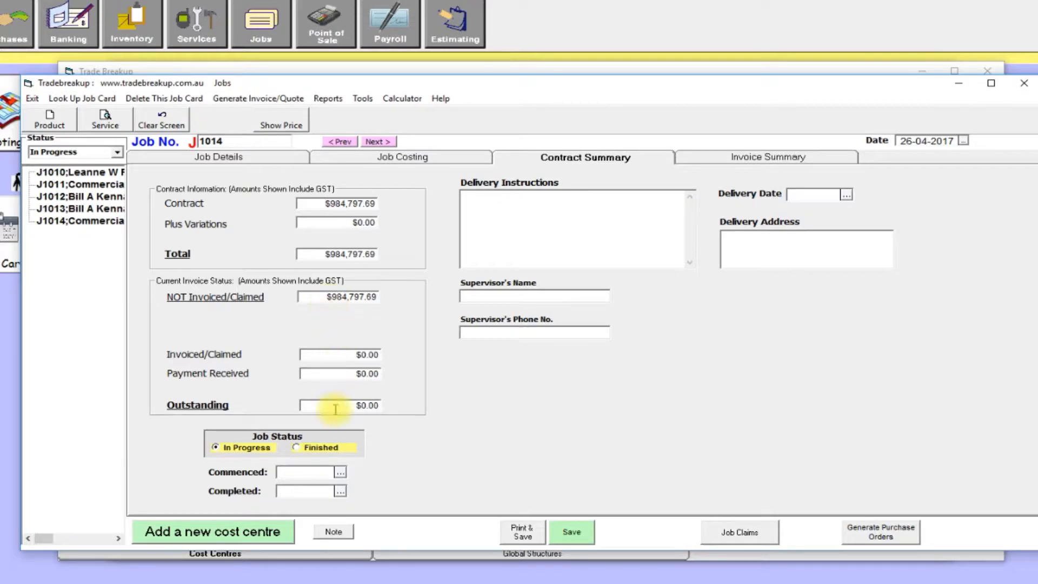
{"action": "left_click_drag", "start_coordinate": [342, 406], "coordinate": [417, 406]}
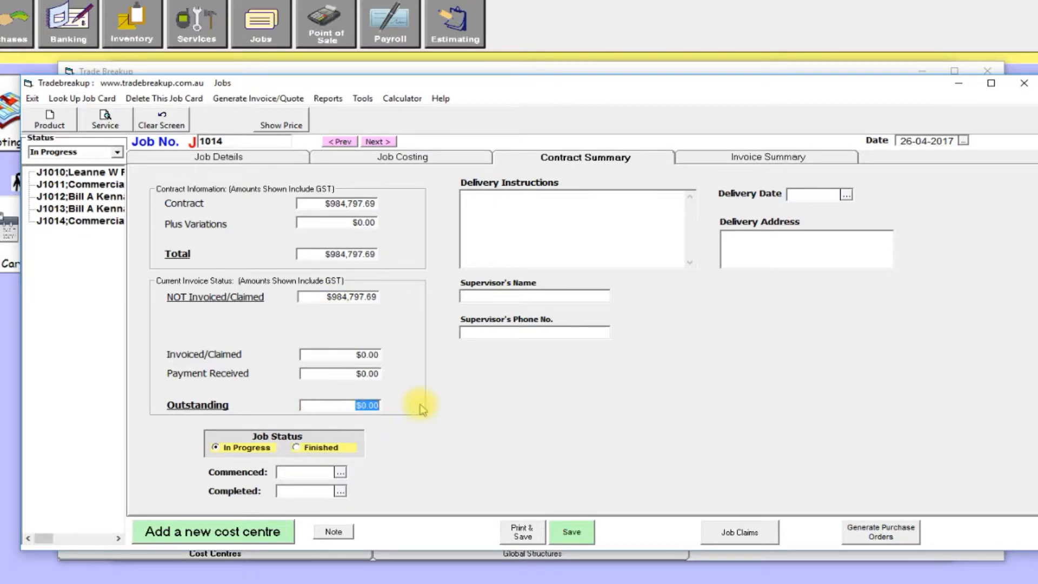
- Create a purchase order for the QLeave - Long Service Leave Fees item in the job details and save it
{"action": "left_click", "coordinate": [498, 197]}
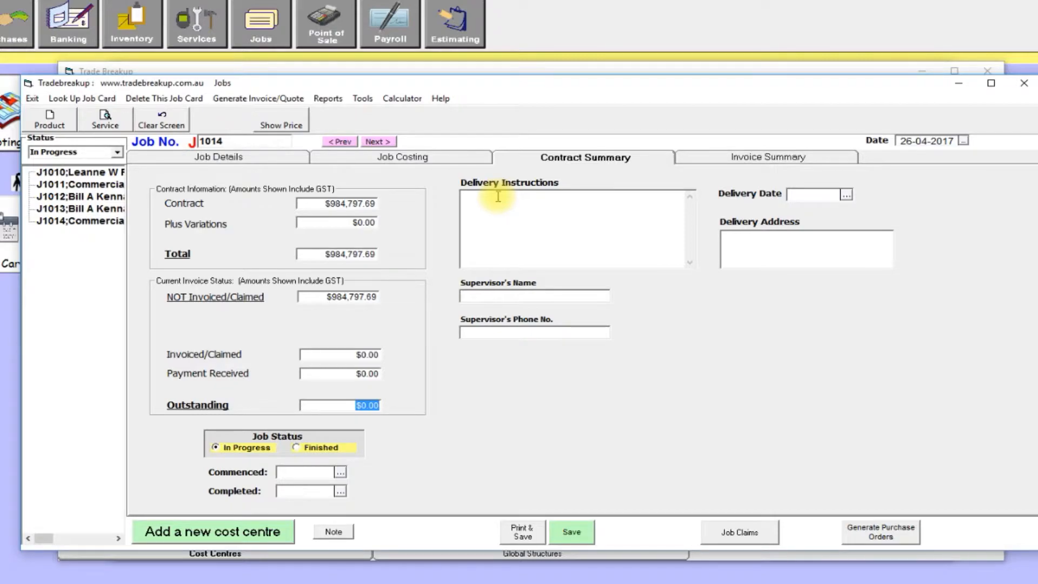
{"action": "left_click", "coordinate": [204, 157]}
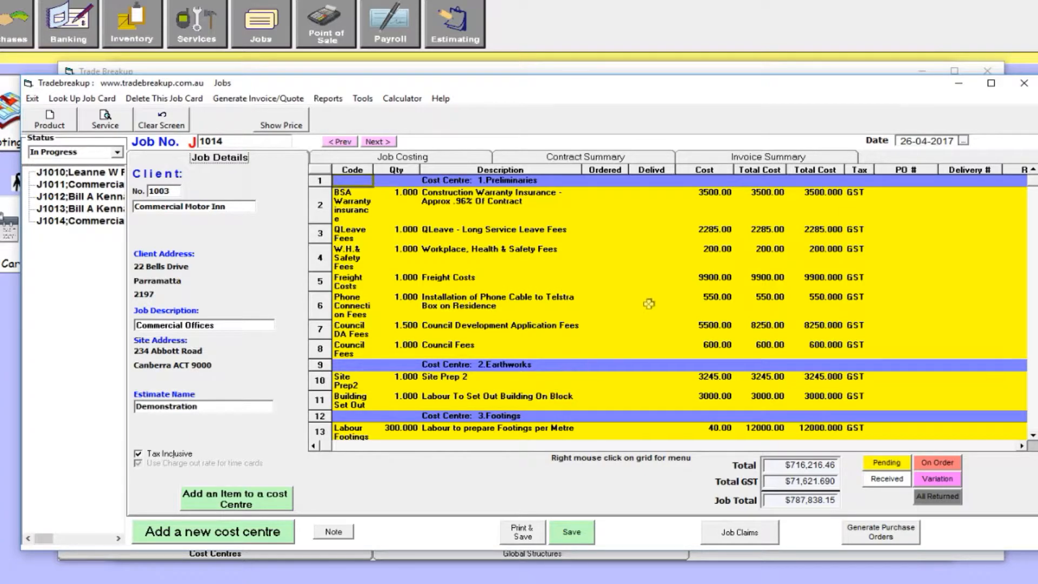
{"action": "left_click", "coordinate": [525, 235]}
{"action": "right_click", "coordinate": [526, 238]}
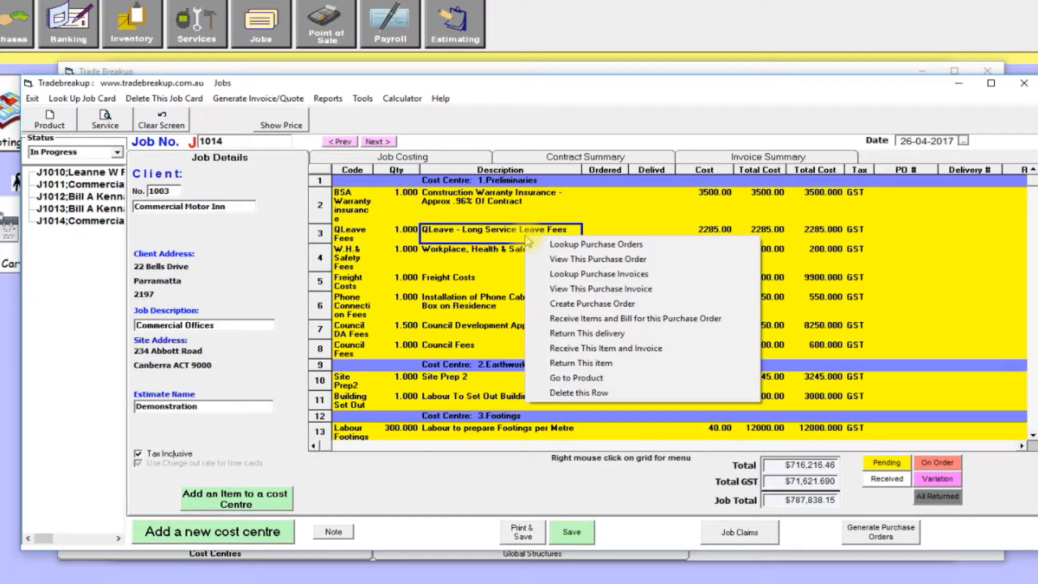
{"action": "left_click", "coordinate": [595, 304]}
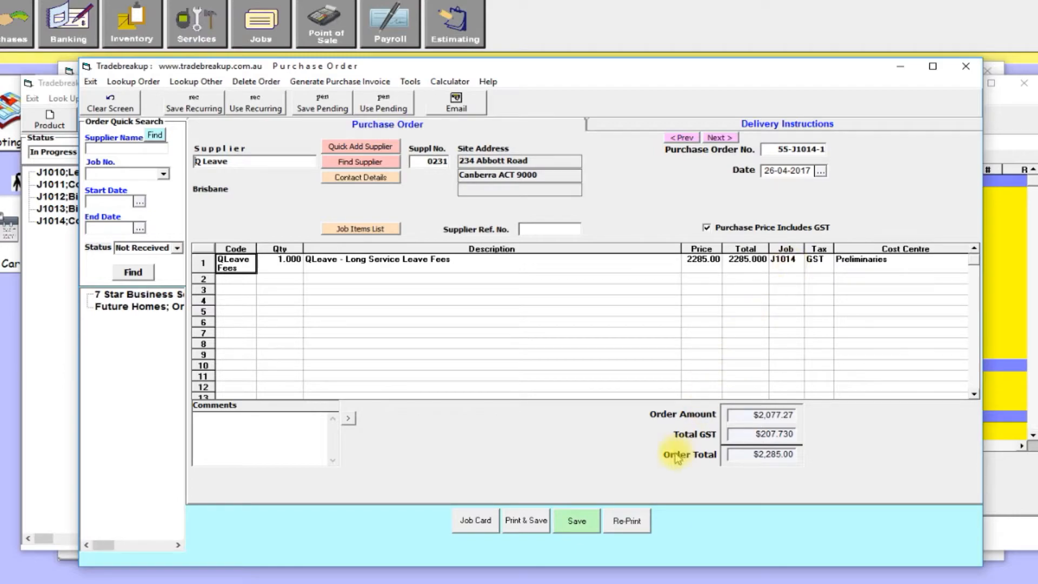
{"action": "left_click", "coordinate": [576, 522]}
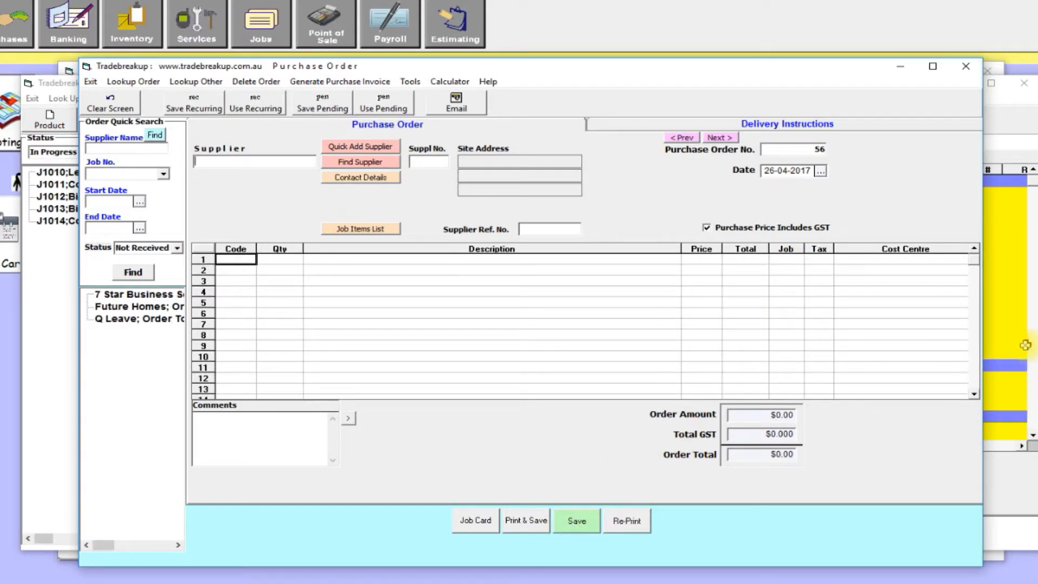
- Return to the job and view the purchase order details for the QLeave Fees line
{"action": "left_click", "coordinate": [1008, 114]}
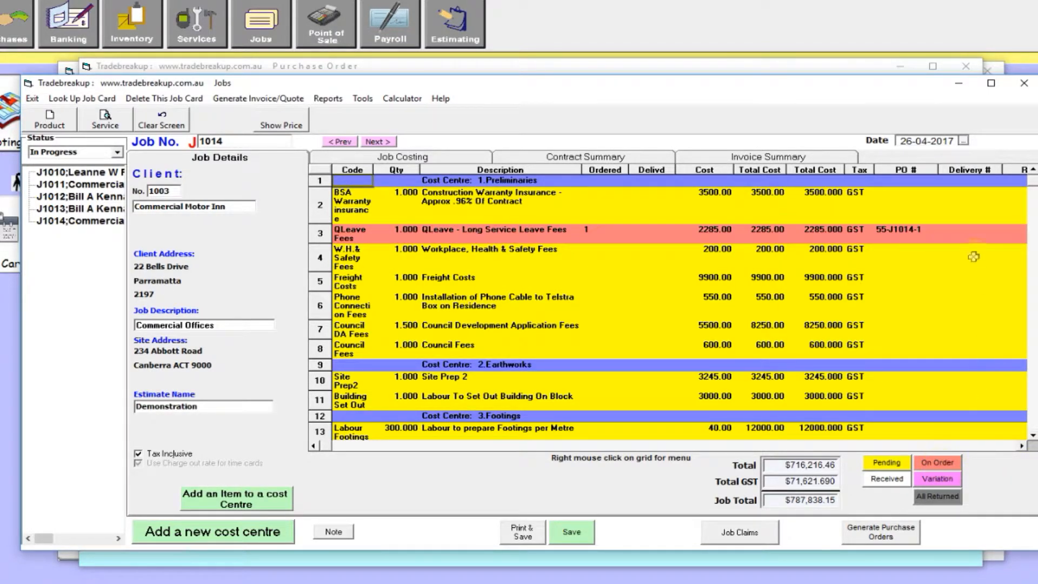
{"action": "left_click", "coordinate": [893, 233]}
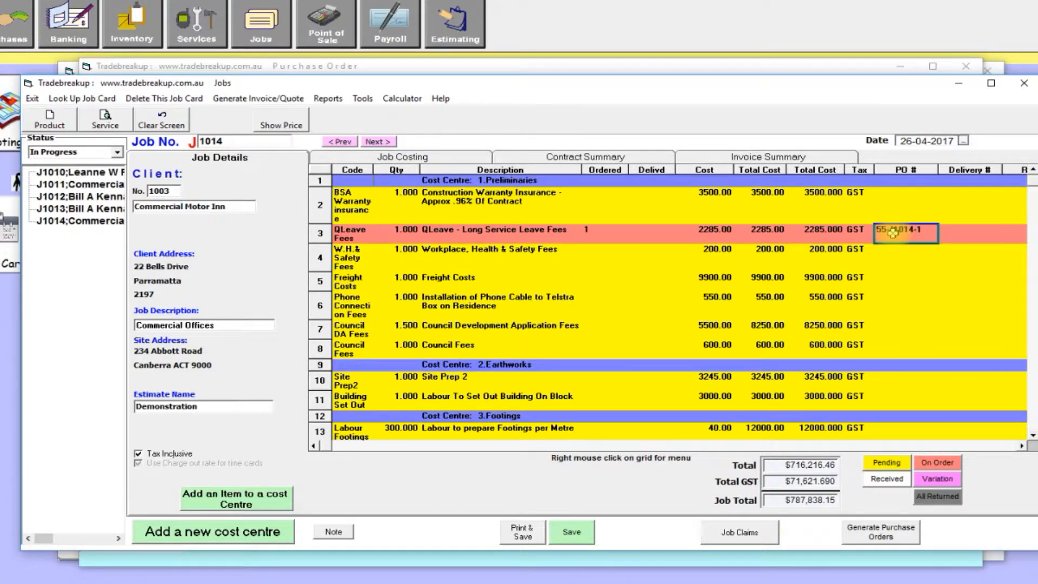
{"action": "double_click", "coordinate": [892, 233]}
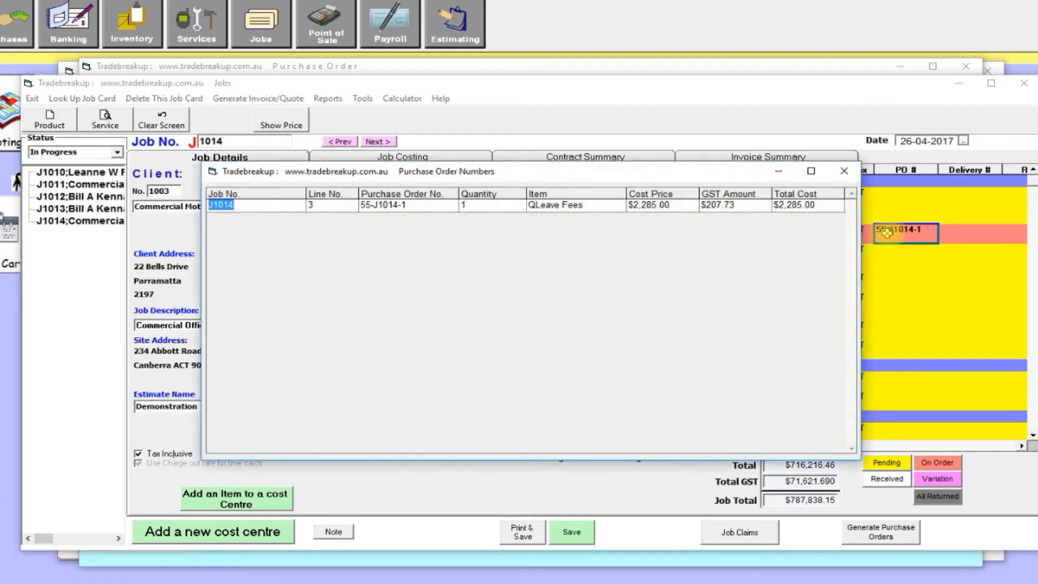
{"action": "left_click", "coordinate": [843, 170]}
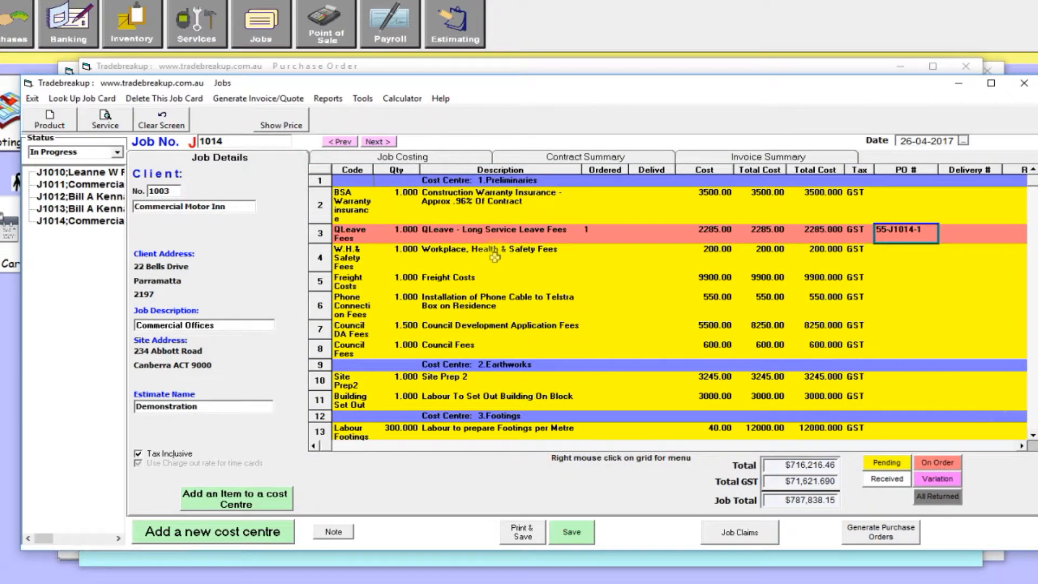
- Check the orders amount for Preliminaries in the job costing and view that cost centre's entries
{"action": "left_click", "coordinate": [388, 156]}
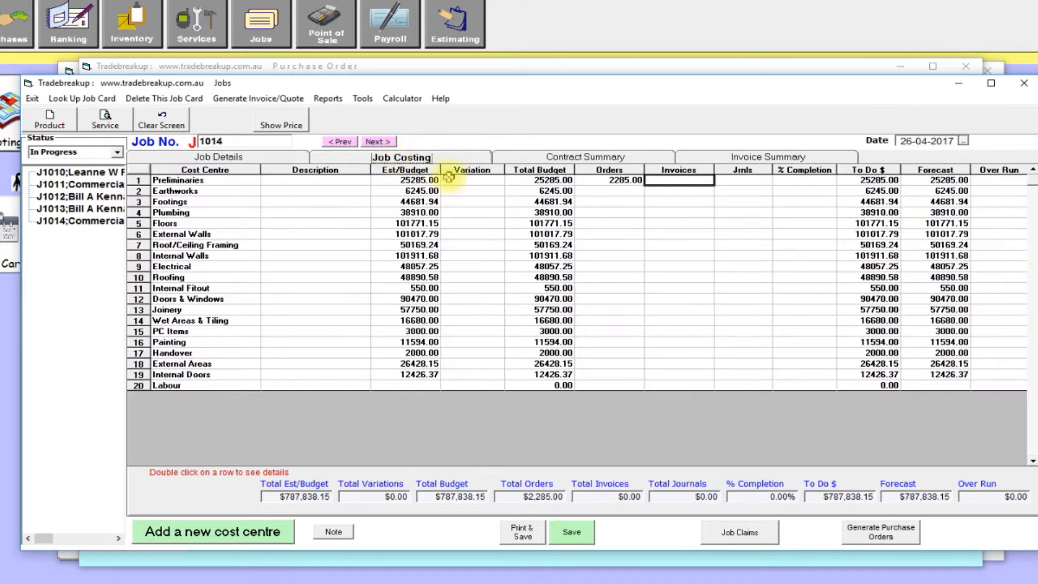
{"action": "left_click", "coordinate": [617, 182]}
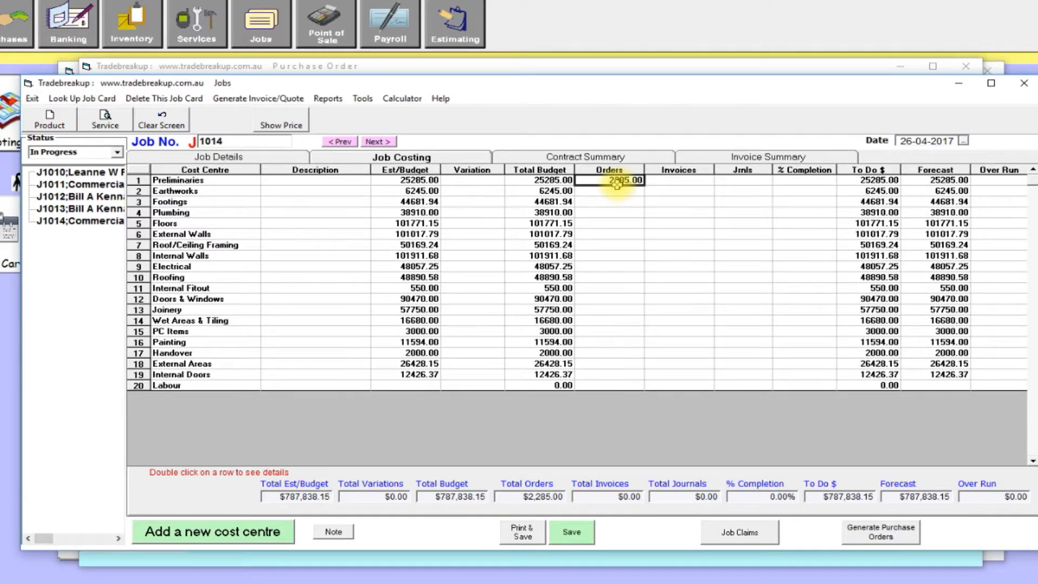
{"action": "left_click", "coordinate": [226, 180]}
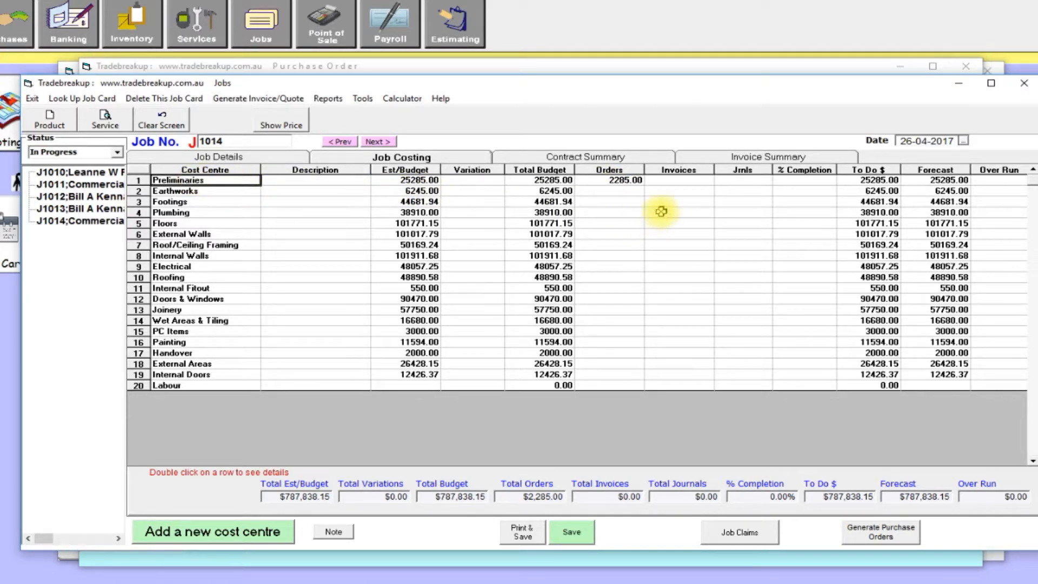
{"action": "double_click", "coordinate": [196, 180]}
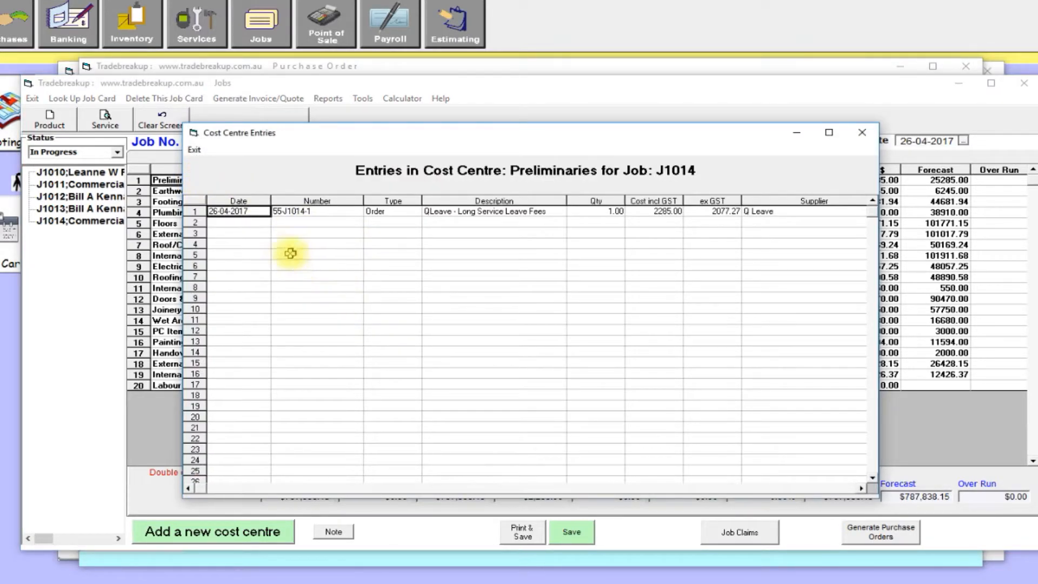
{"action": "left_click", "coordinate": [194, 149]}
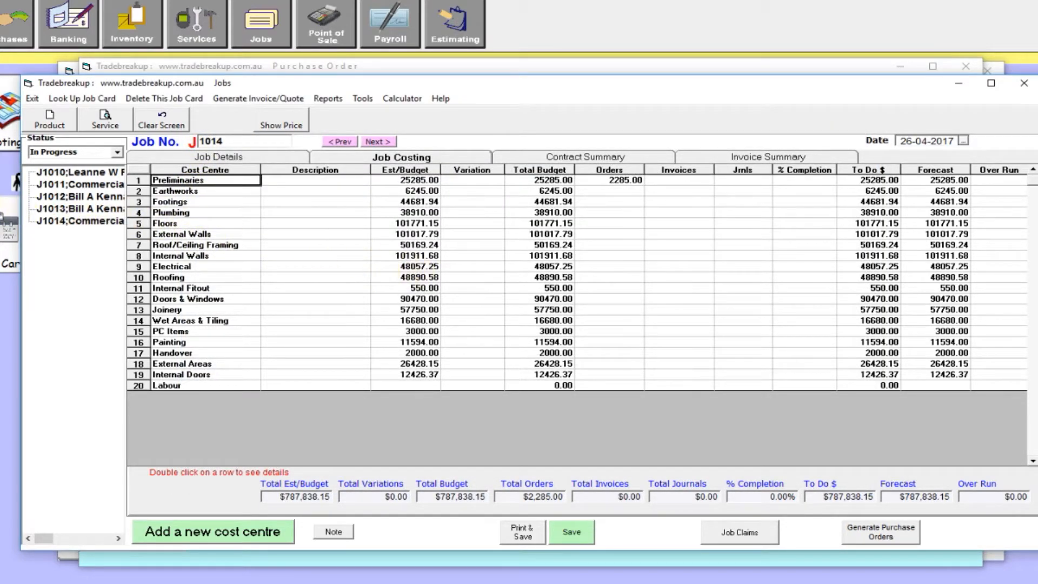
- Receive and invoice the QLeave Fees item from the job details with quantity 1, and save the purchase invoice
{"action": "left_click", "coordinate": [149, 66]}
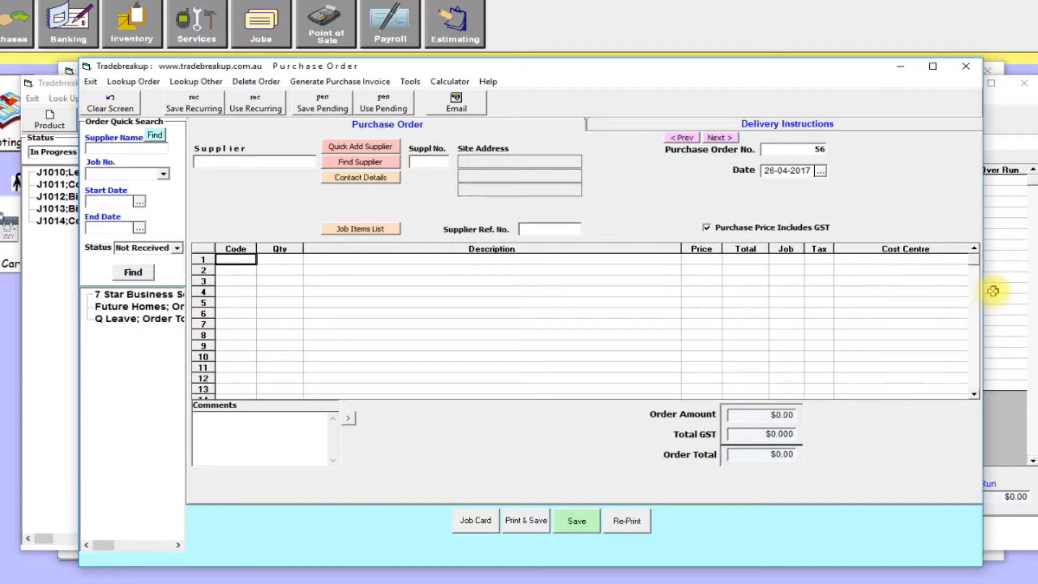
{"action": "left_click", "coordinate": [1005, 309]}
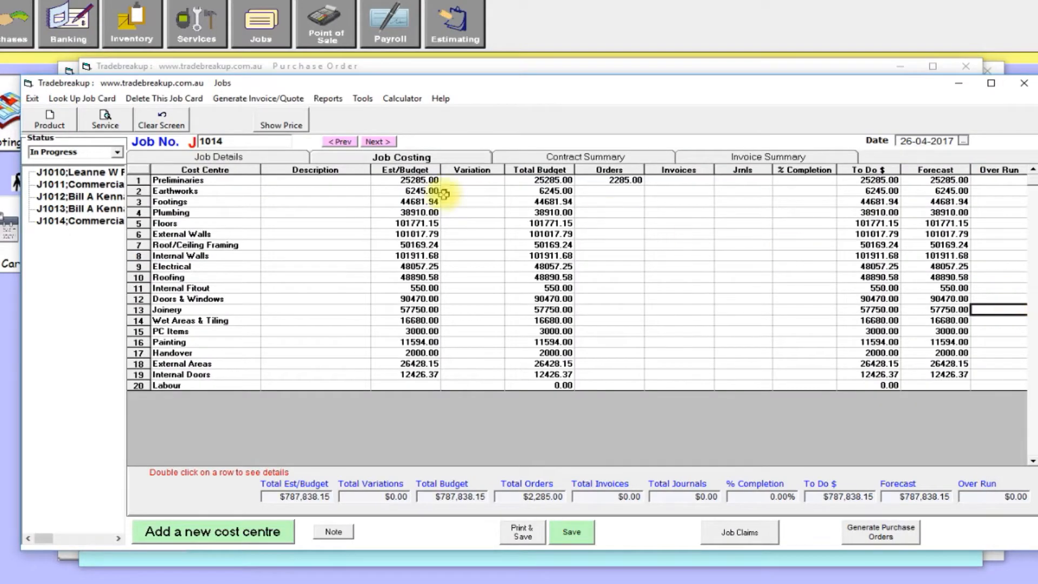
{"action": "left_click", "coordinate": [242, 157]}
{"action": "left_click", "coordinate": [480, 236]}
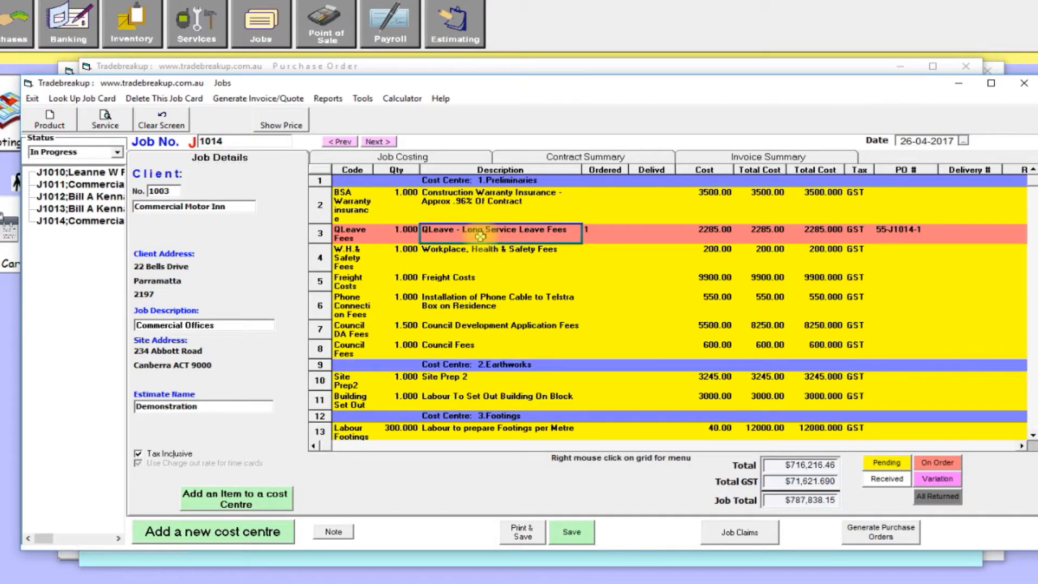
{"action": "right_click", "coordinate": [480, 236]}
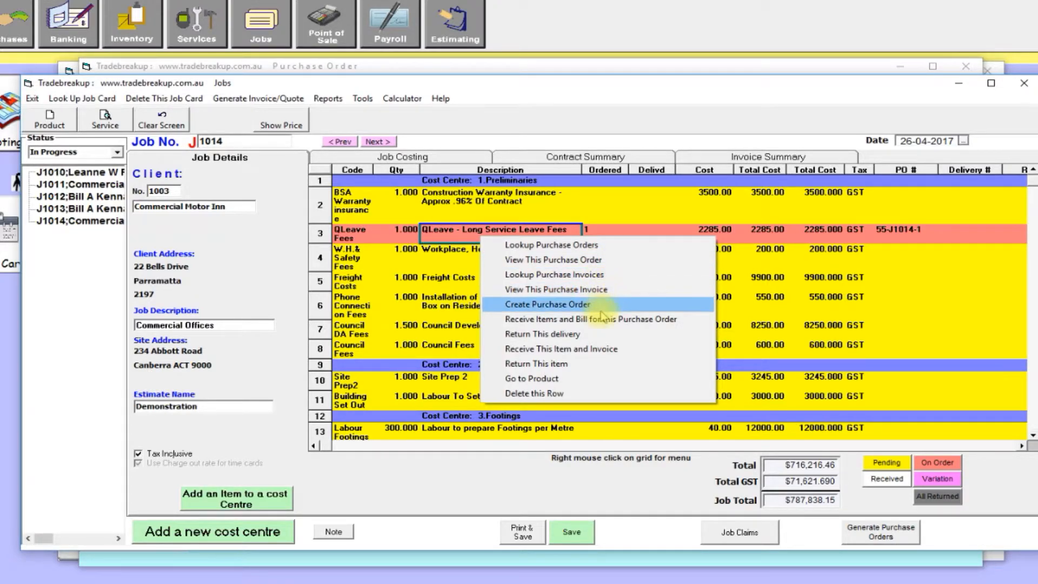
{"action": "left_click", "coordinate": [597, 354]}
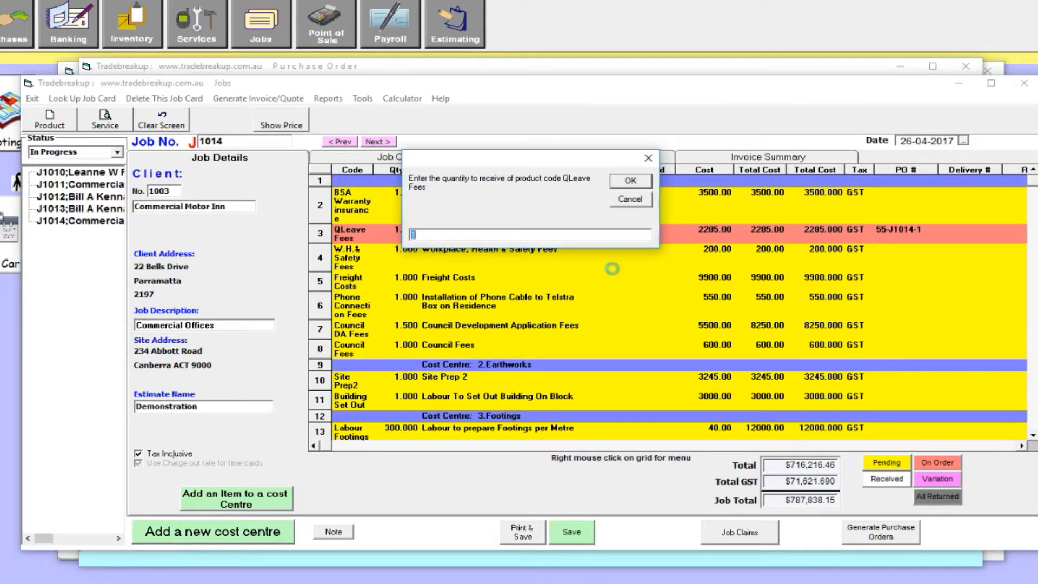
{"action": "left_click", "coordinate": [630, 182]}
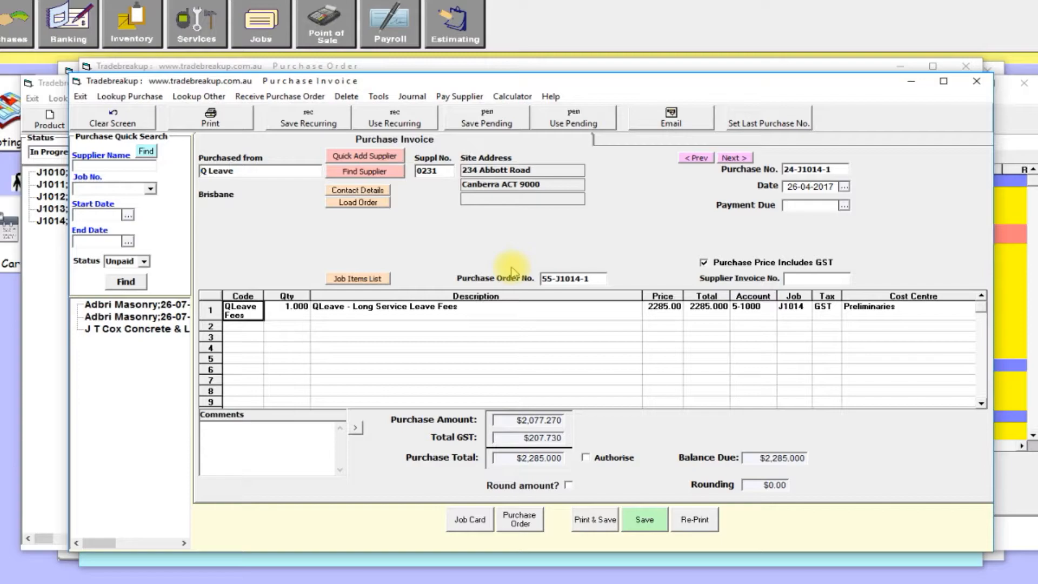
{"action": "left_click", "coordinate": [645, 520]}
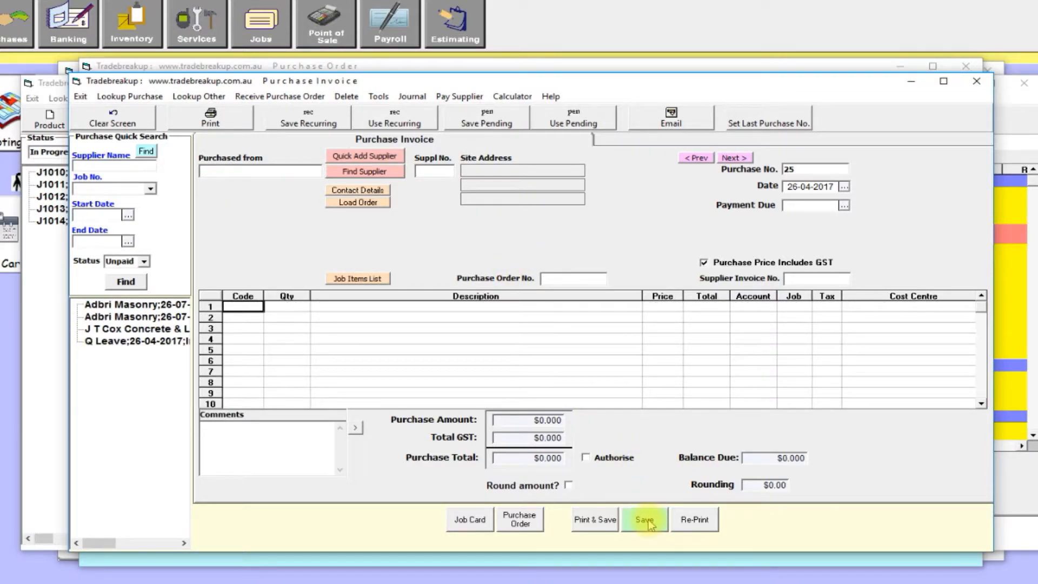
- Return to the job details and check the QLeave Fees line's delivery columns and status colour
{"action": "left_click", "coordinate": [1013, 293]}
{"action": "left_click", "coordinate": [469, 236]}
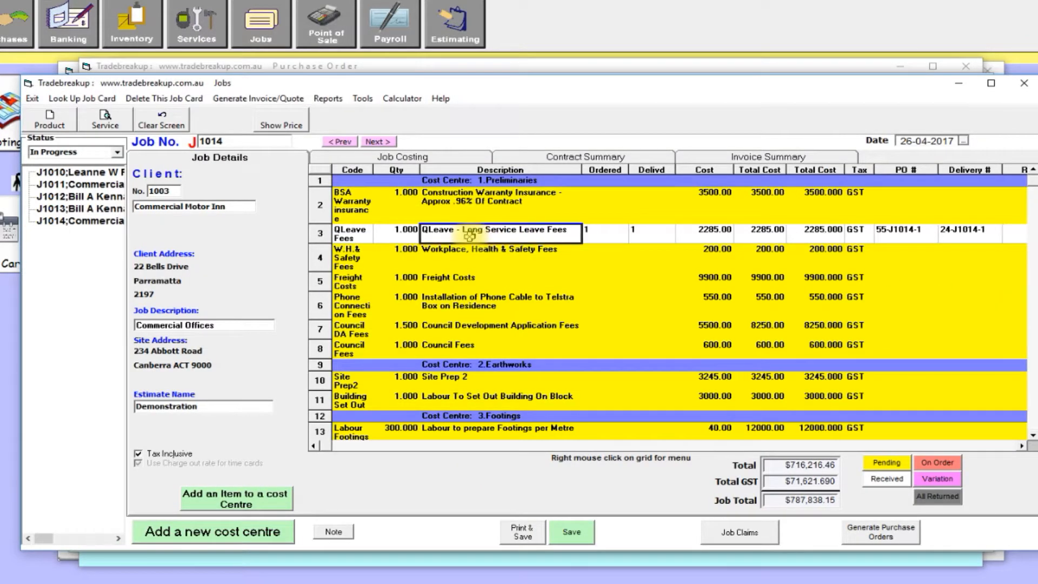
{"action": "left_click", "coordinate": [368, 231]}
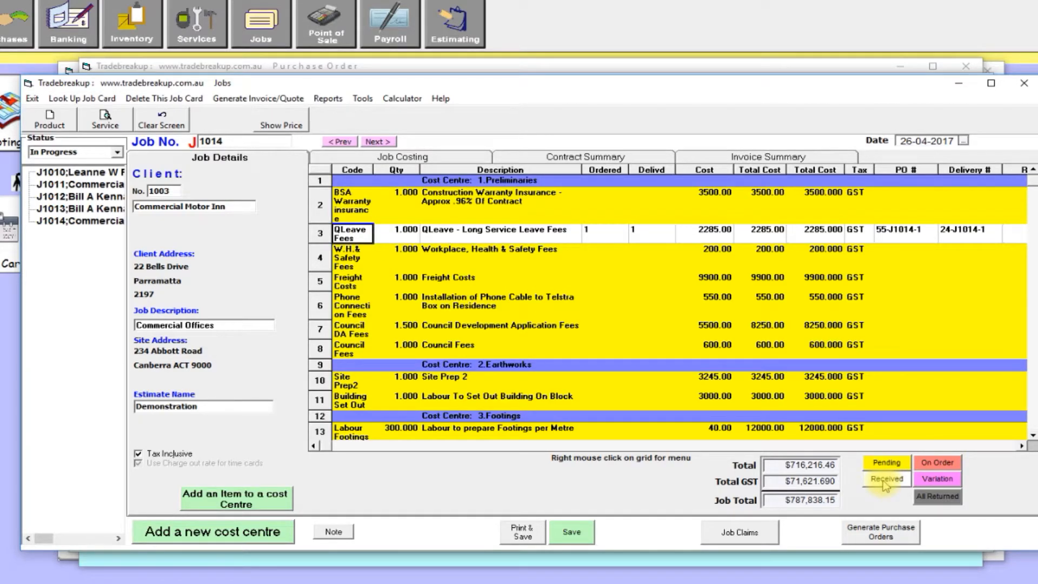
- Review the orders, invoices and completion percentage for Preliminaries in the job costing, and view the cost centre's entries
{"action": "left_click", "coordinate": [406, 159]}
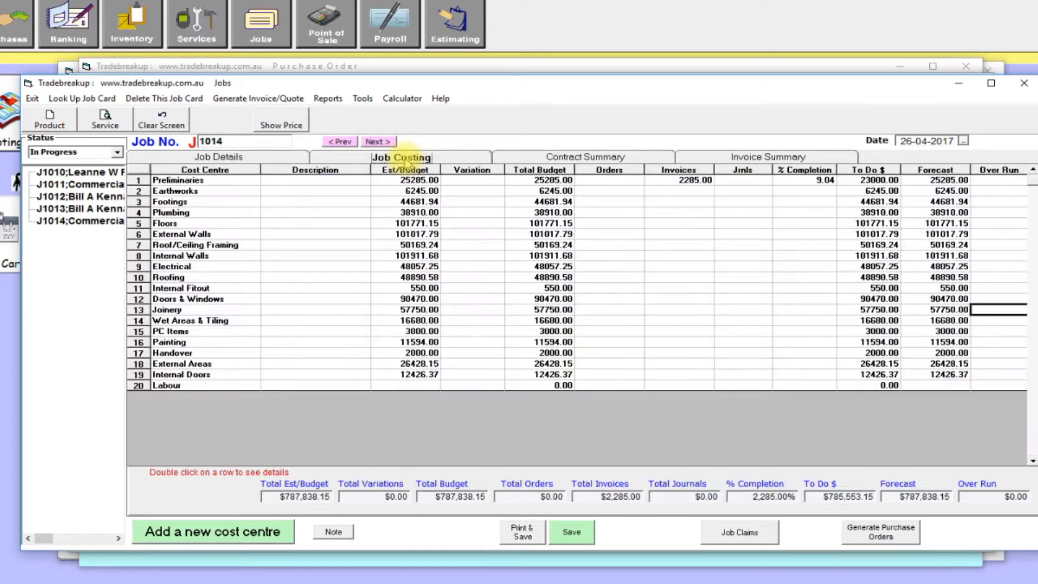
{"action": "left_click", "coordinate": [605, 179]}
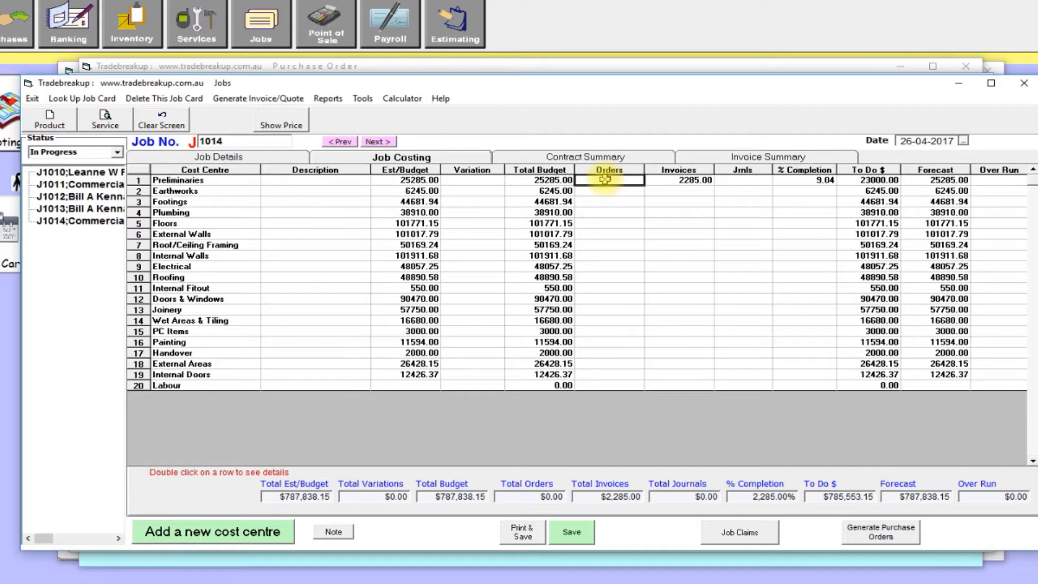
{"action": "left_click", "coordinate": [686, 183]}
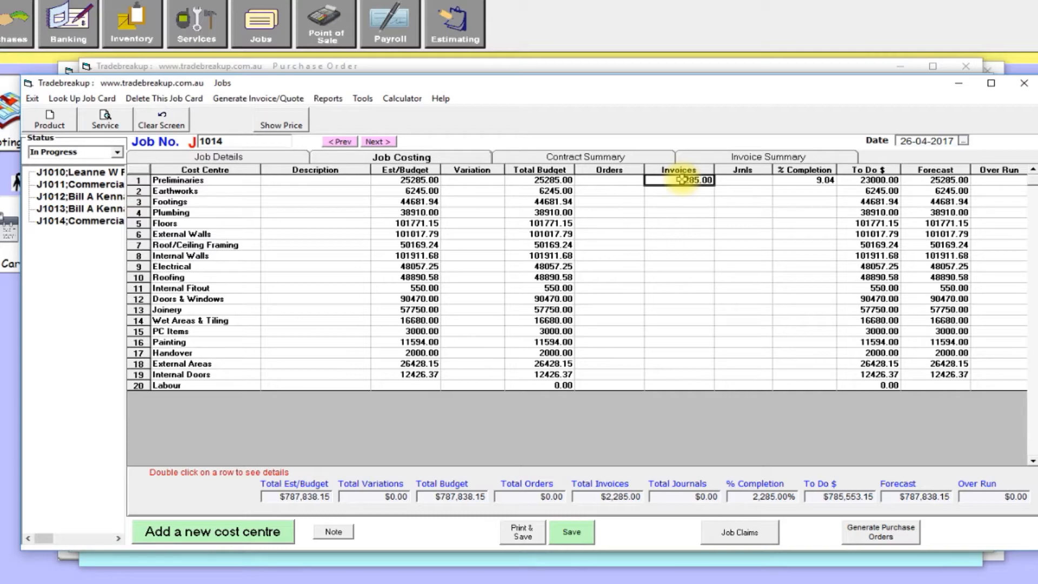
{"action": "left_click", "coordinate": [814, 180]}
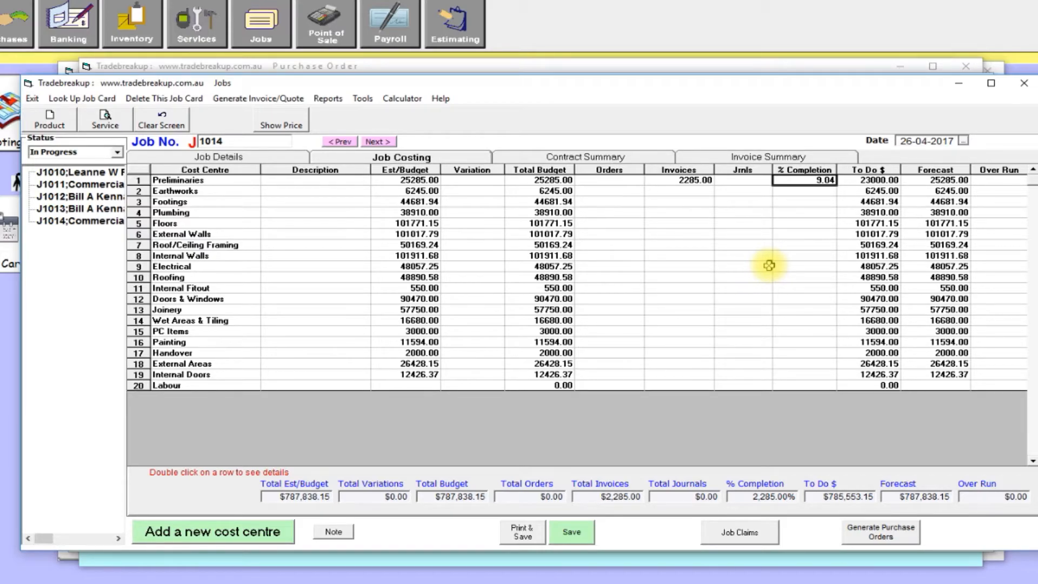
{"action": "double_click", "coordinate": [190, 178]}
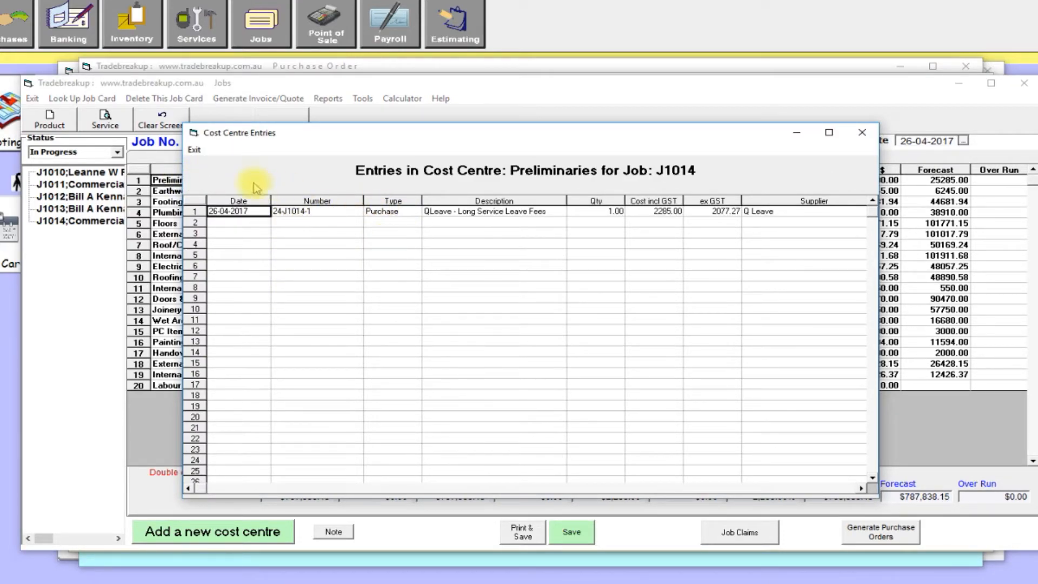
{"action": "left_click", "coordinate": [194, 151]}
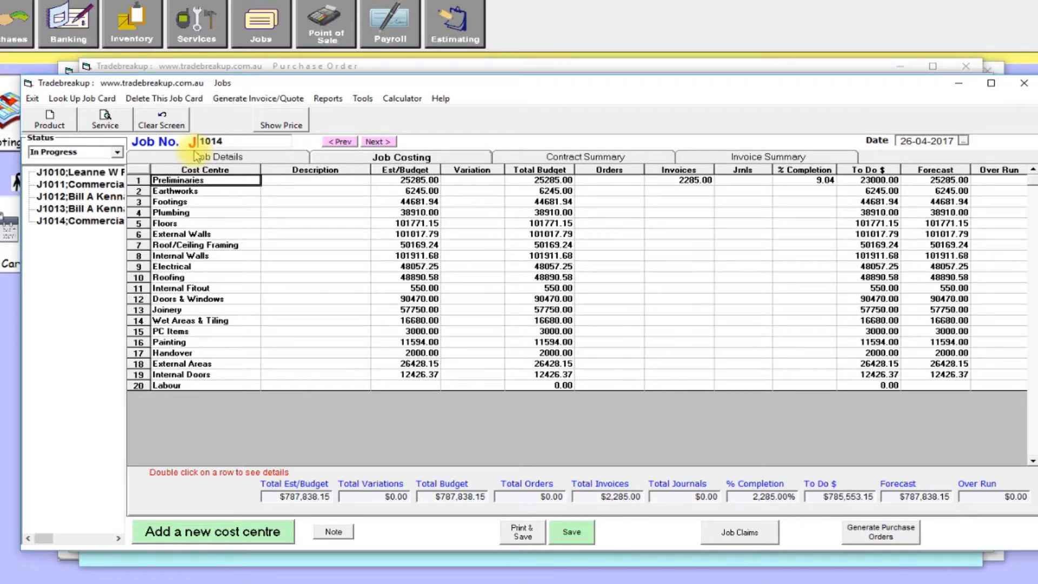
- Close the job, purchase invoice, purchase order and estimate windows, and reopen the job card from the main screen
{"action": "left_click", "coordinate": [33, 100]}
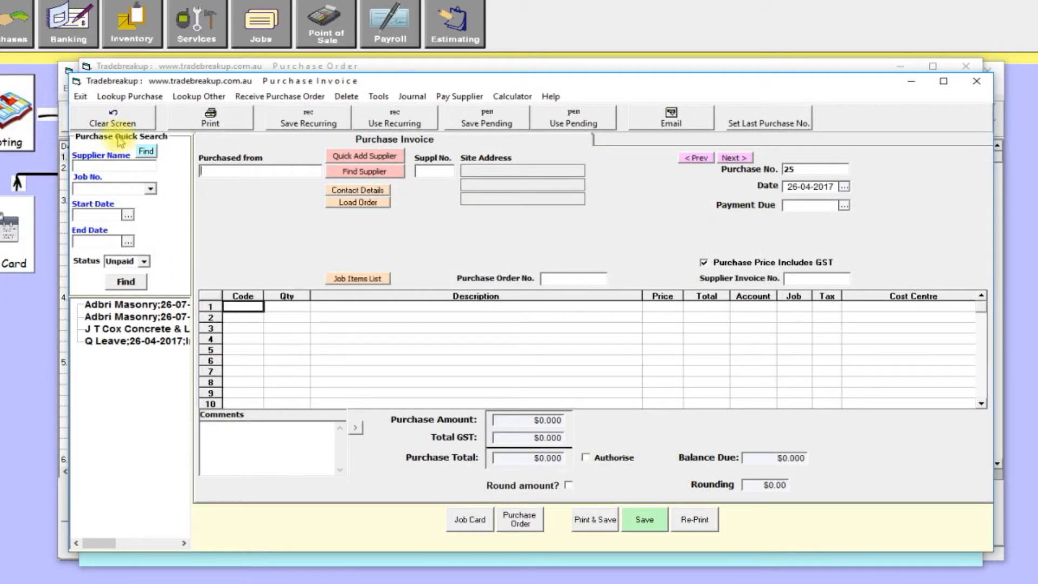
{"action": "left_click", "coordinate": [80, 96]}
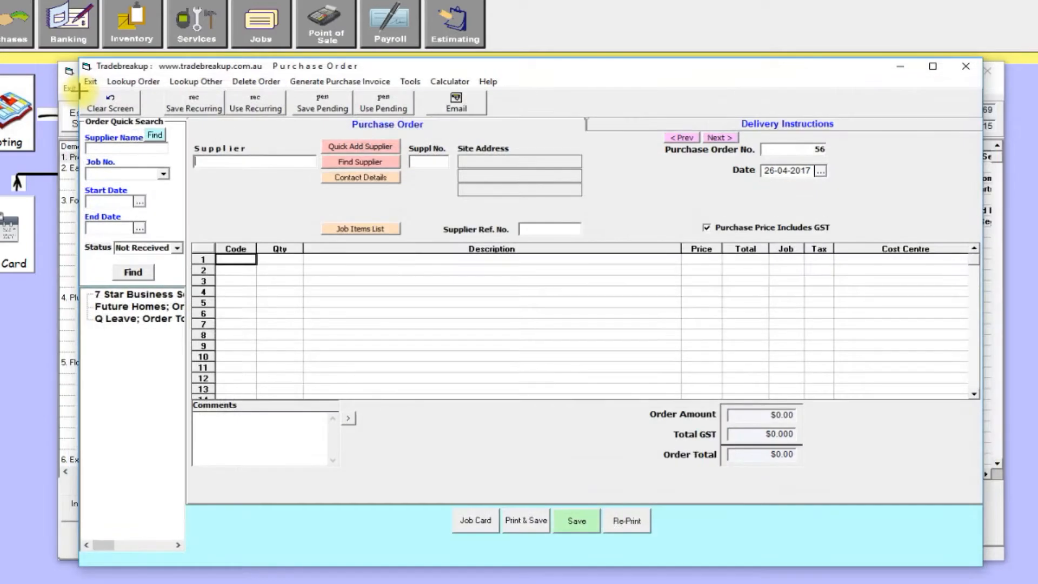
{"action": "left_click", "coordinate": [90, 82]}
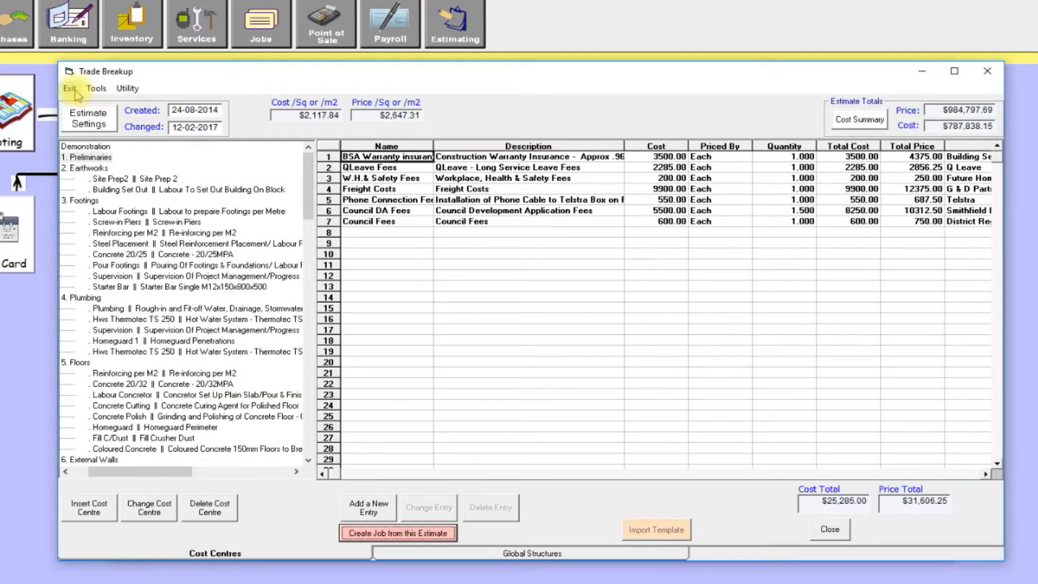
{"action": "left_click", "coordinate": [73, 90]}
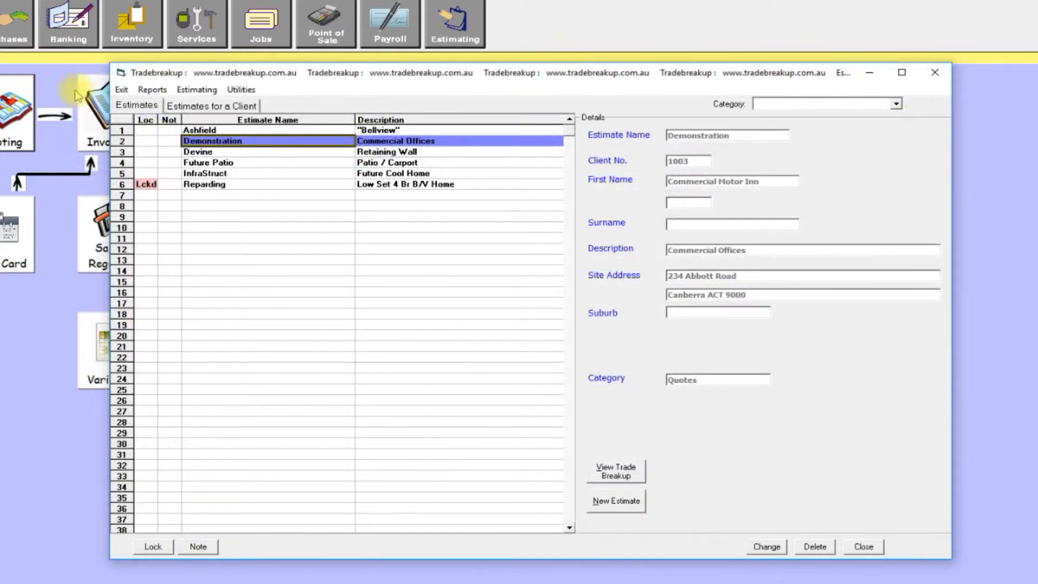
{"action": "left_click", "coordinate": [88, 25]}
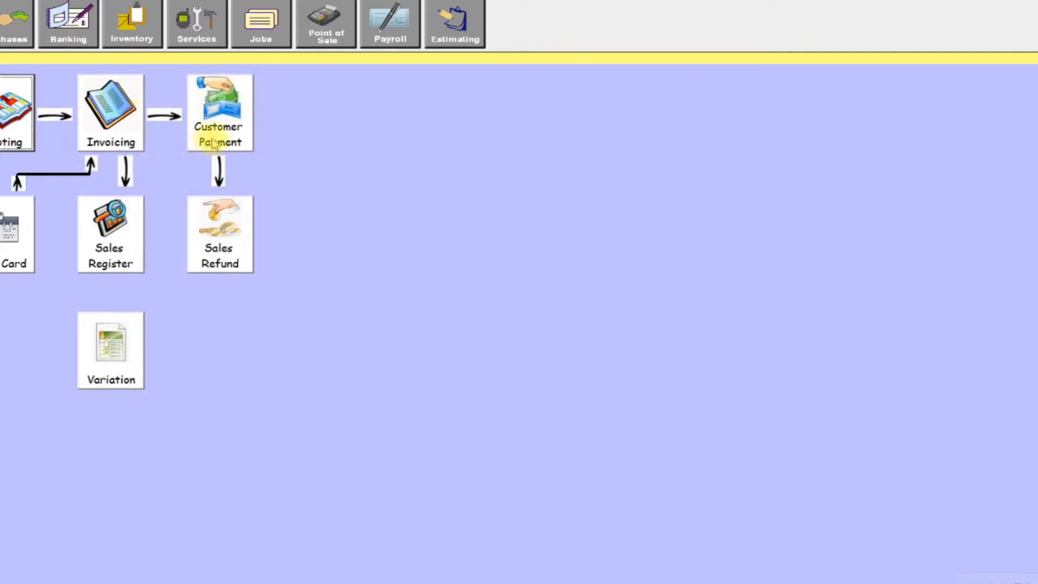
{"action": "left_click", "coordinate": [277, 23]}
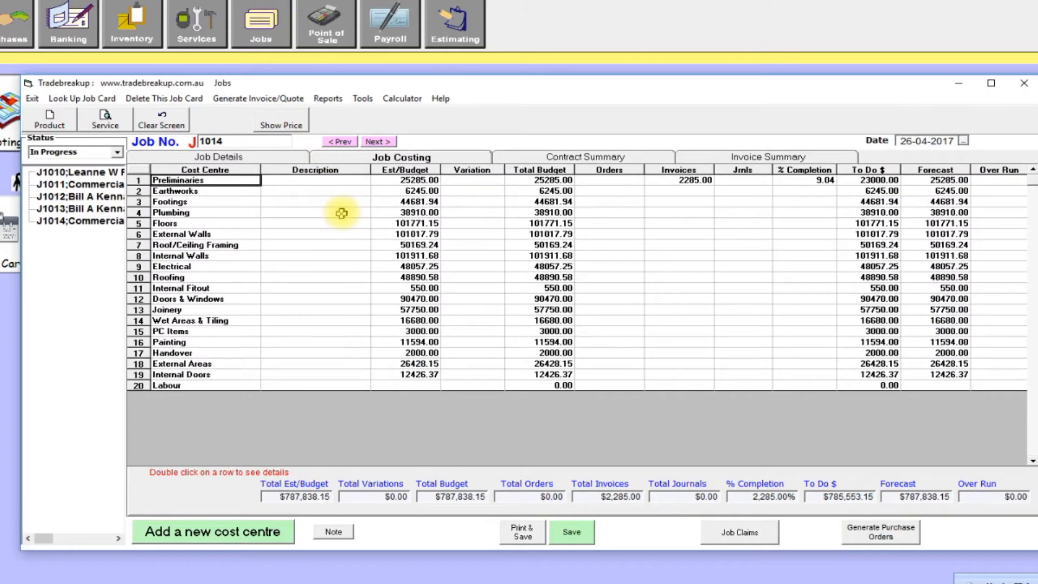
- Open in-progress job J1011 and check the received Building Set Out line under Earthworks in its job details
{"action": "left_click", "coordinate": [99, 199]}
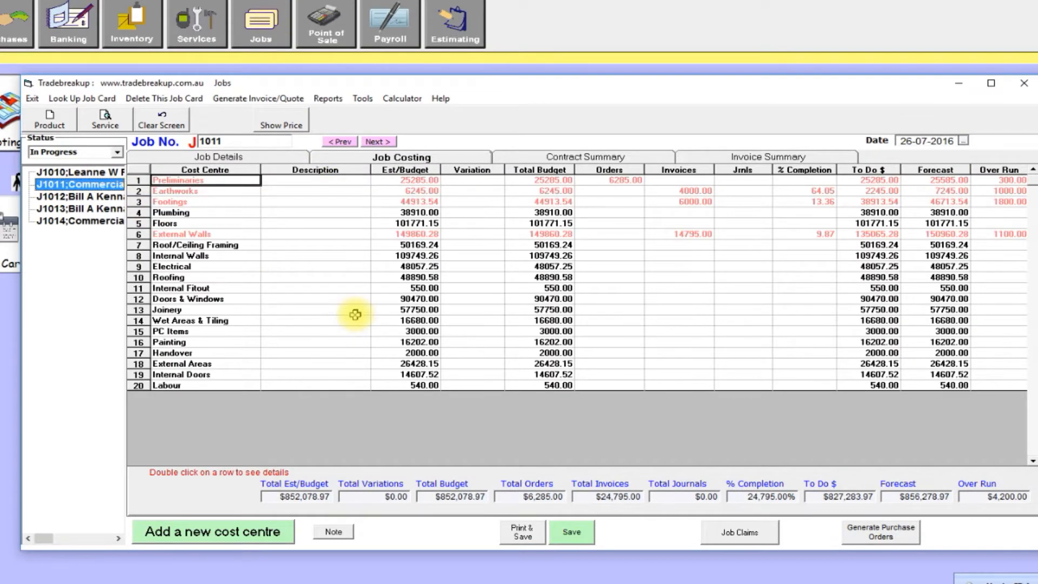
{"action": "left_click", "coordinate": [222, 158]}
{"action": "left_click", "coordinate": [97, 185]}
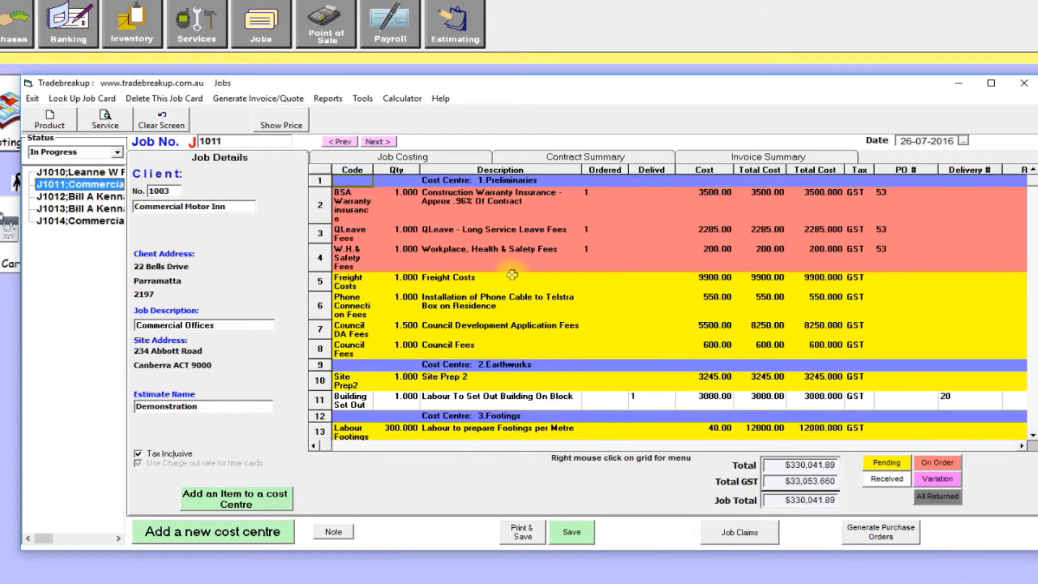
{"action": "left_click", "coordinate": [430, 400]}
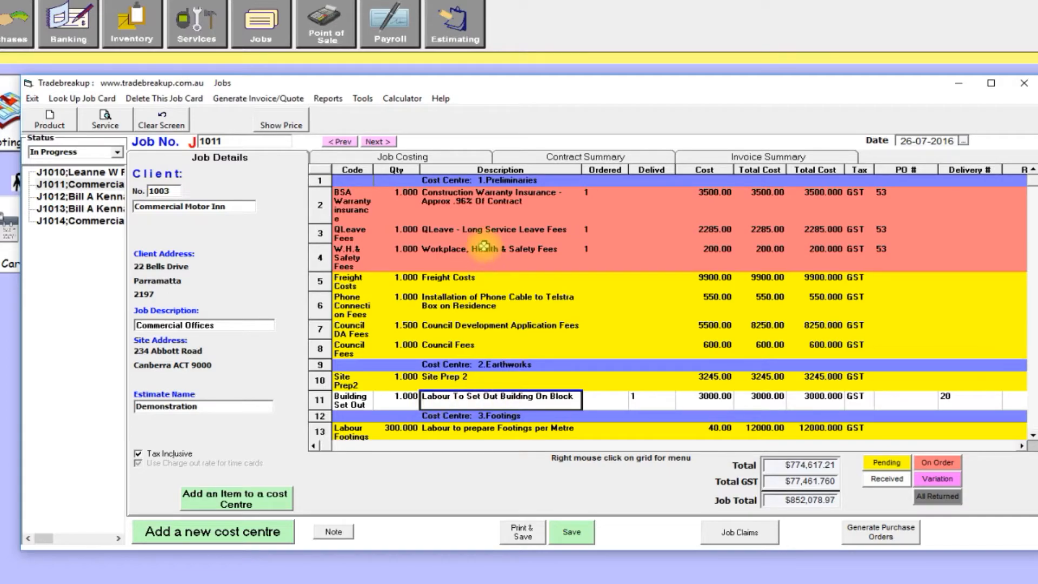
- Examine the on-order and pending lines in Preliminaries, and view the actions available for the phone cable installation item
{"action": "left_click", "coordinate": [469, 254]}
{"action": "left_click_drag", "start_coordinate": [468, 257], "coordinate": [463, 233]}
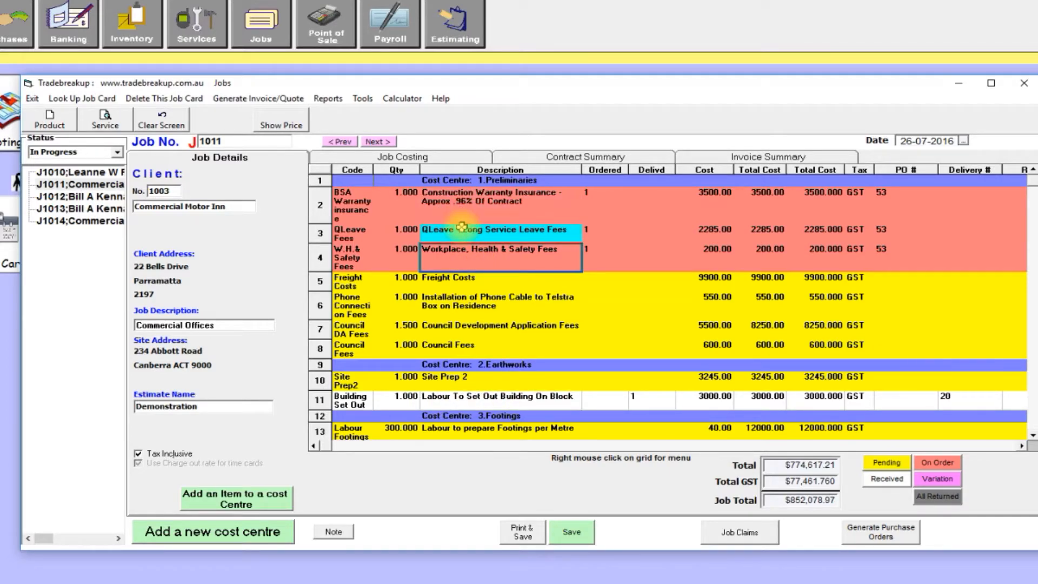
{"action": "left_click", "coordinate": [476, 297]}
{"action": "left_click_drag", "start_coordinate": [453, 277], "coordinate": [464, 327]}
{"action": "left_click", "coordinate": [461, 314]}
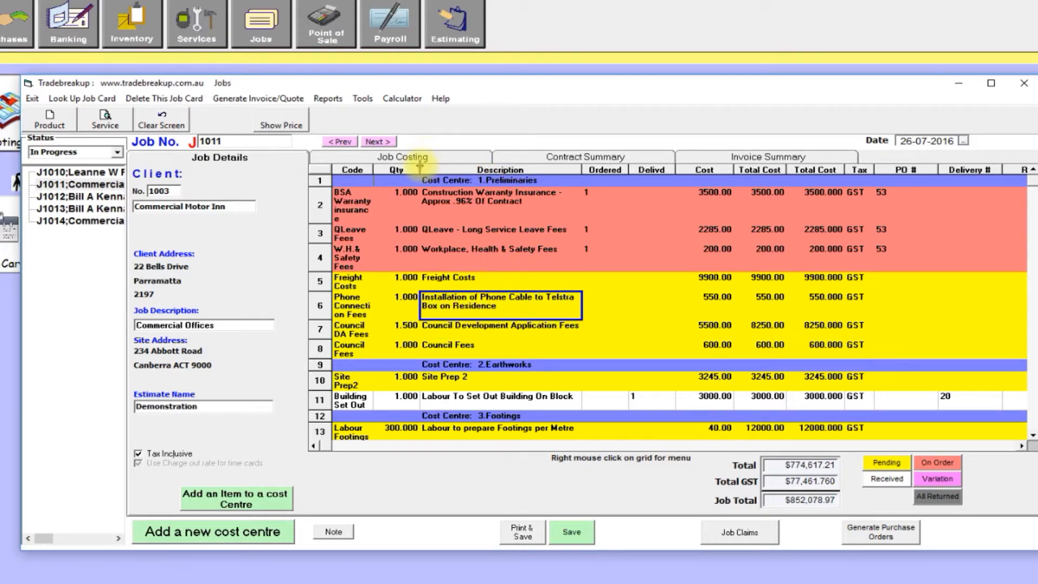
{"action": "right_click", "coordinate": [507, 295]}
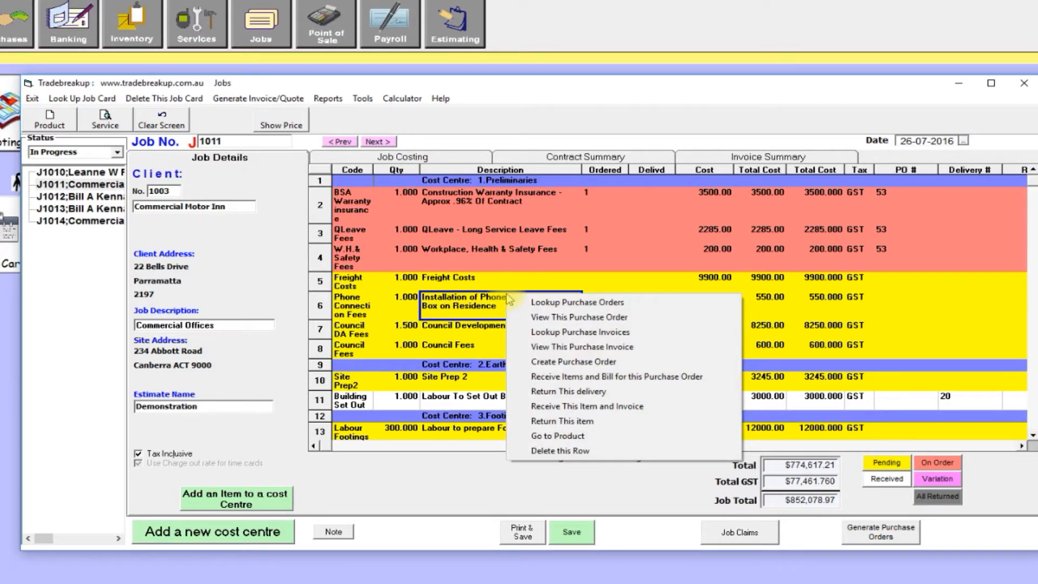
{"action": "left_click", "coordinate": [469, 300]}
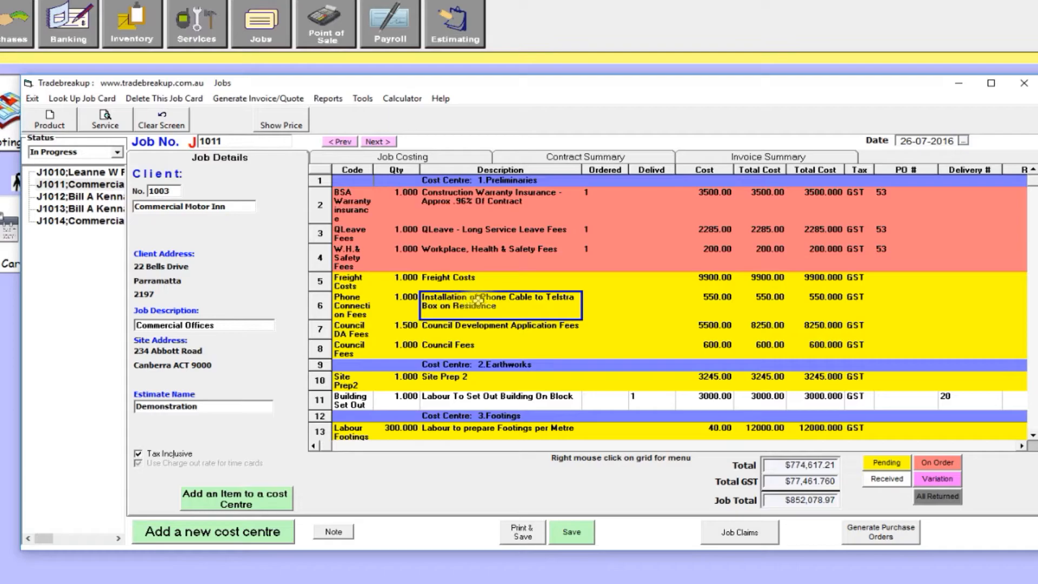
- Review the cost centre overruns in job J1011's costing, and compare the orders and invoices for Preliminaries
{"action": "left_click", "coordinate": [371, 161]}
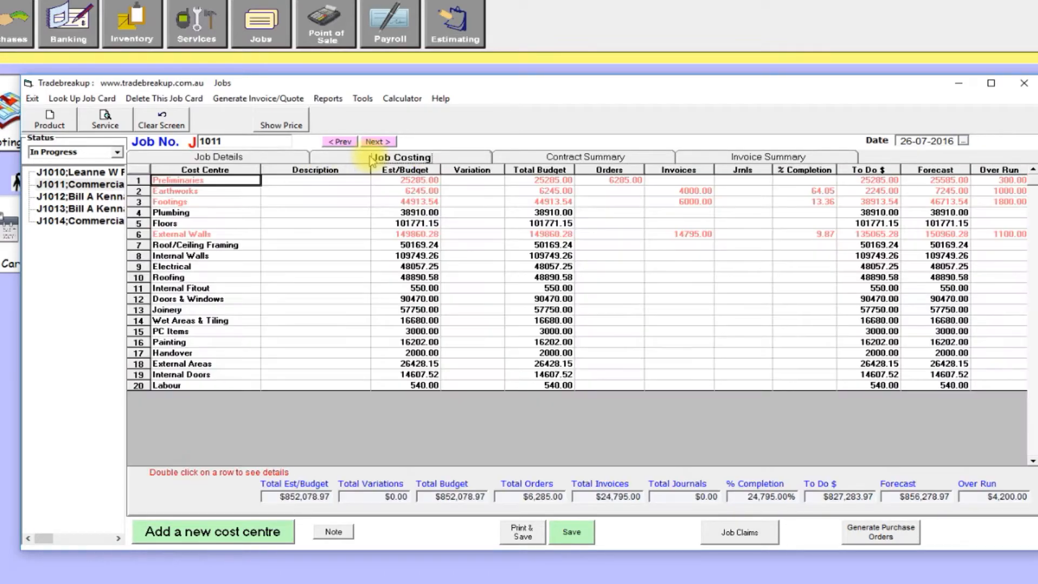
{"action": "left_click", "coordinate": [1013, 180]}
{"action": "mouse_move", "coordinate": [1012, 180]}
{"action": "left_mouse_down"}
{"action": "mouse_move", "coordinate": [1023, 228]}
{"action": "mouse_move", "coordinate": [1018, 174]}
{"action": "left_mouse_up"}
{"action": "left_click", "coordinate": [1012, 190]}
{"action": "left_click", "coordinate": [1010, 202]}
{"action": "left_click", "coordinate": [1012, 243]}
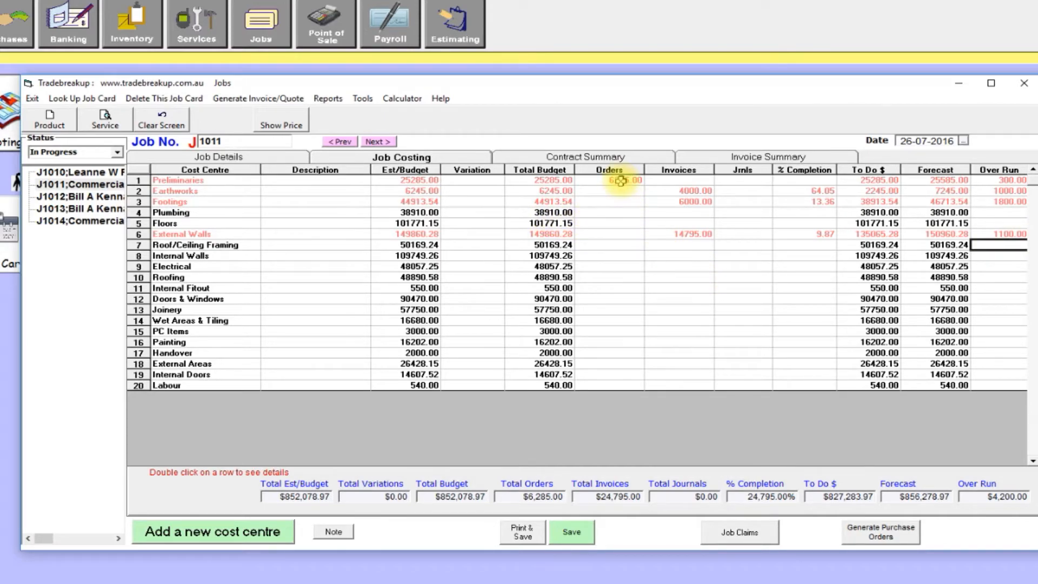
{"action": "left_click", "coordinate": [678, 181]}
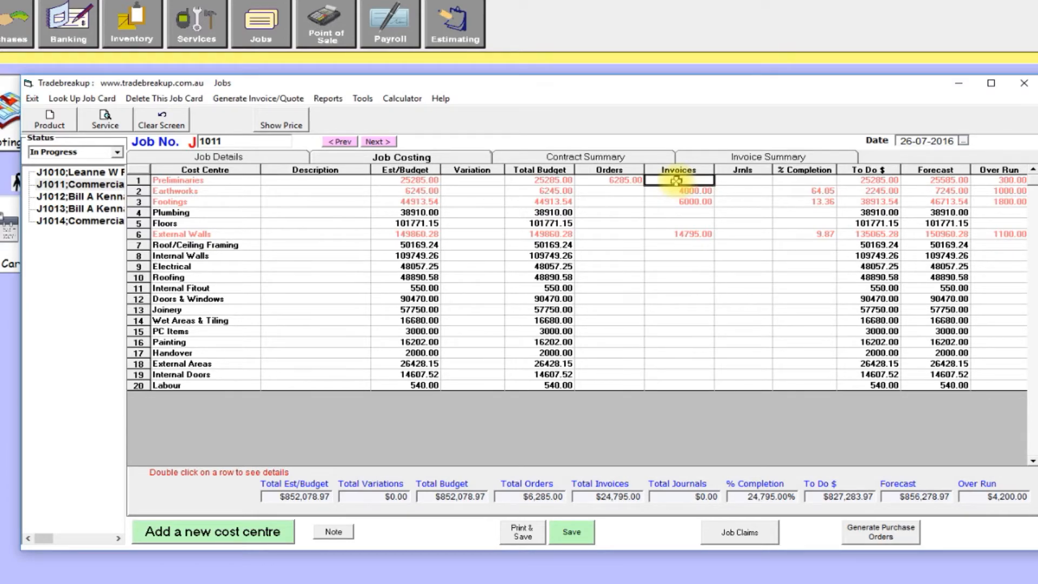
{"action": "left_click", "coordinate": [615, 182]}
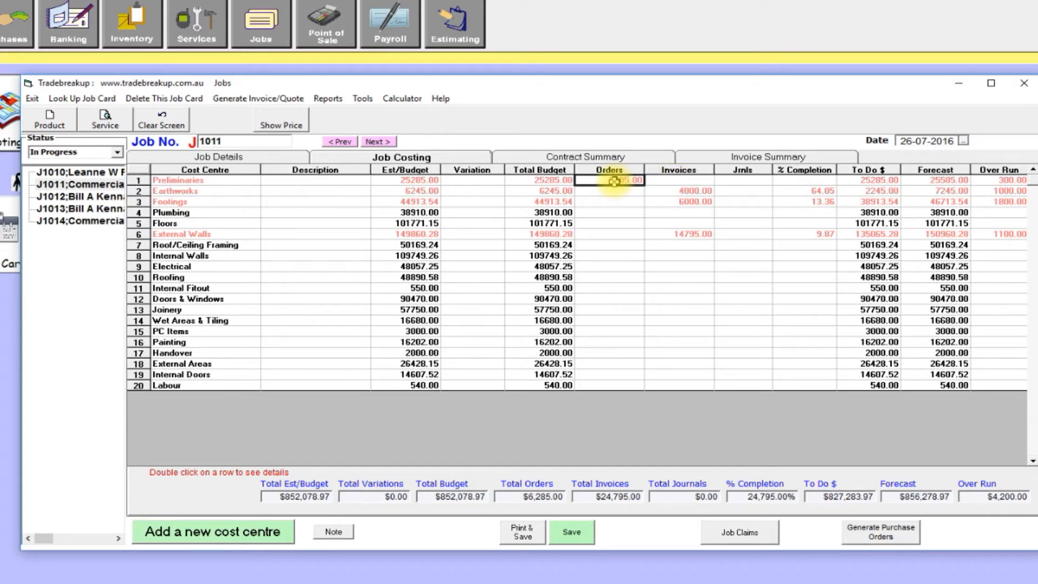
- View the entries in the Preliminaries cost centre, and close job J1011 after returning to its job details
{"action": "double_click", "coordinate": [167, 181]}
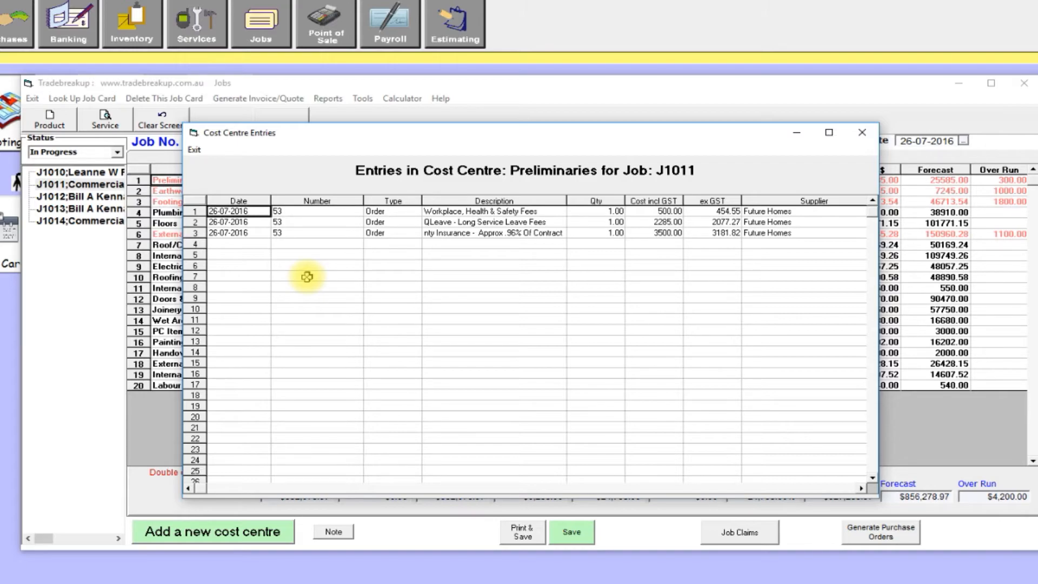
{"action": "left_click", "coordinate": [194, 149]}
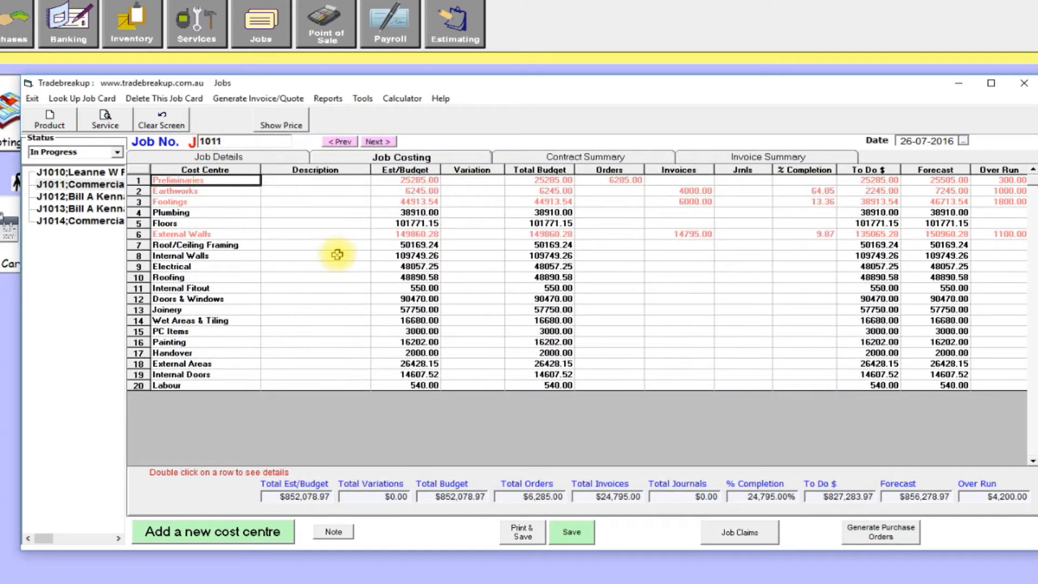
{"action": "left_click", "coordinate": [208, 157]}
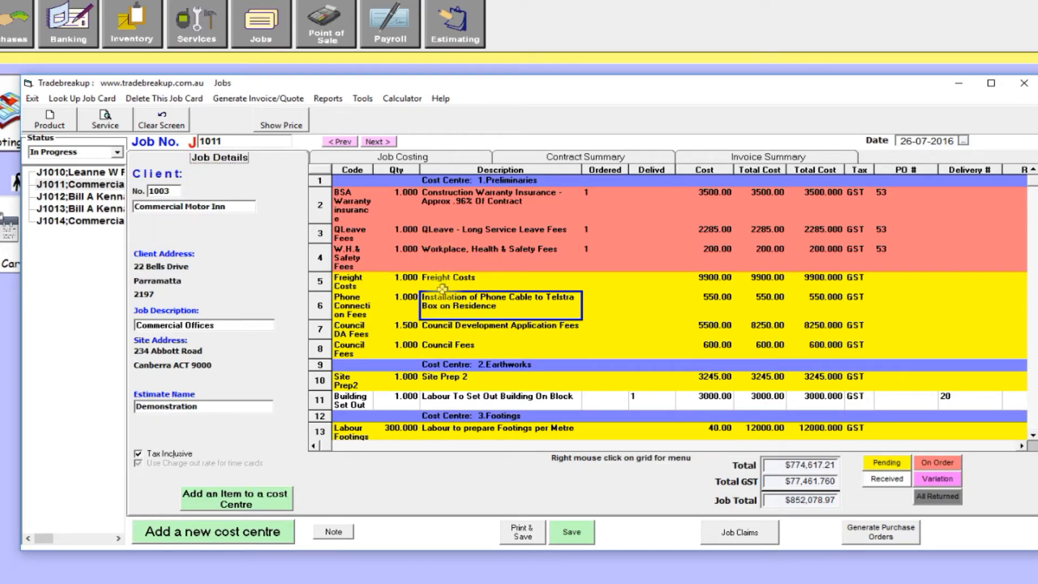
{"action": "left_click", "coordinate": [32, 99]}
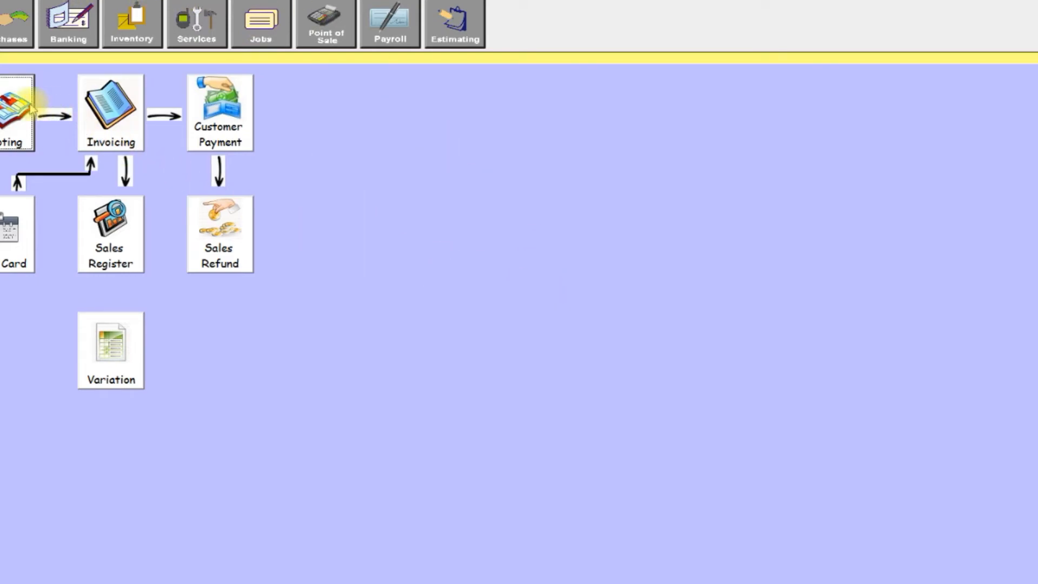
- Select all unpaid supplier purchases in Authorise and Pay, and authorise them all
{"action": "left_click", "coordinate": [26, 28]}
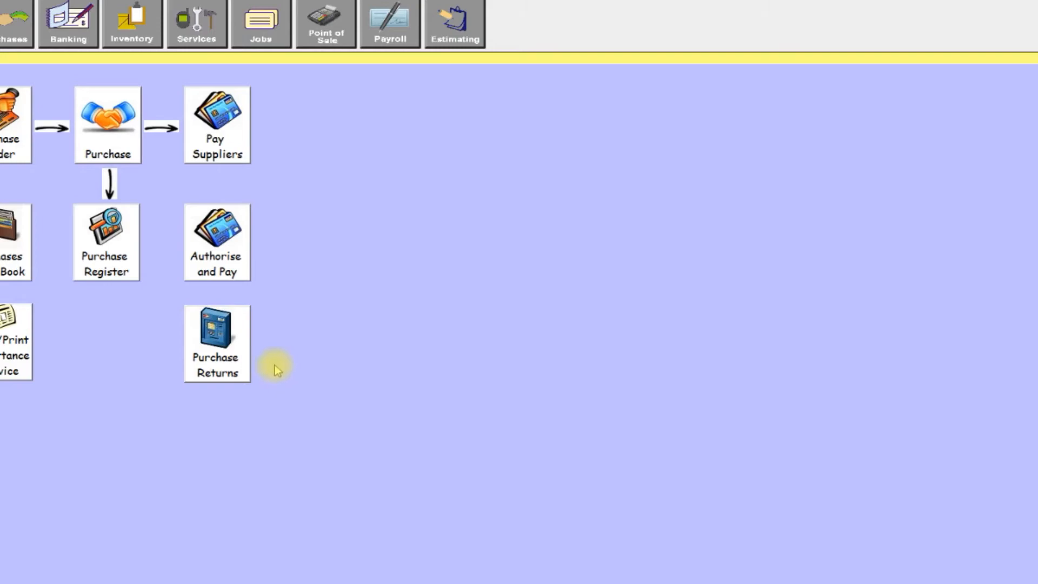
{"action": "left_click", "coordinate": [230, 238]}
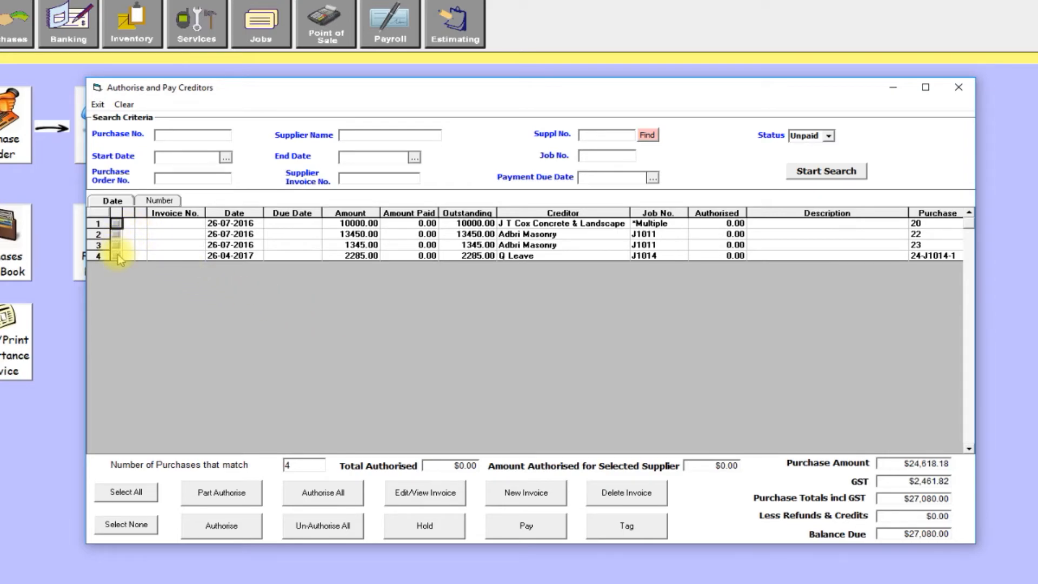
{"action": "left_click", "coordinate": [128, 494]}
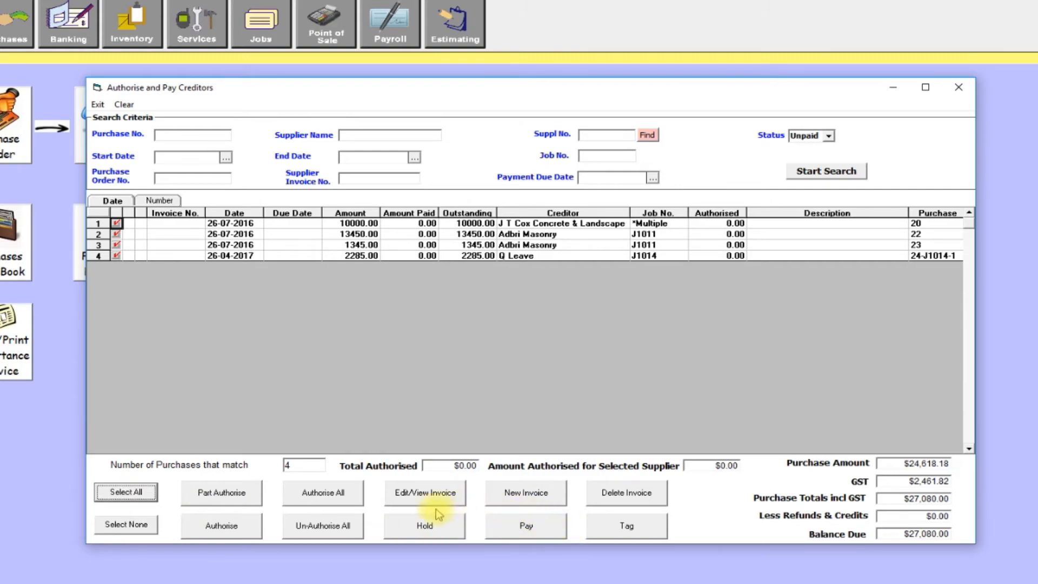
{"action": "left_click", "coordinate": [320, 497]}
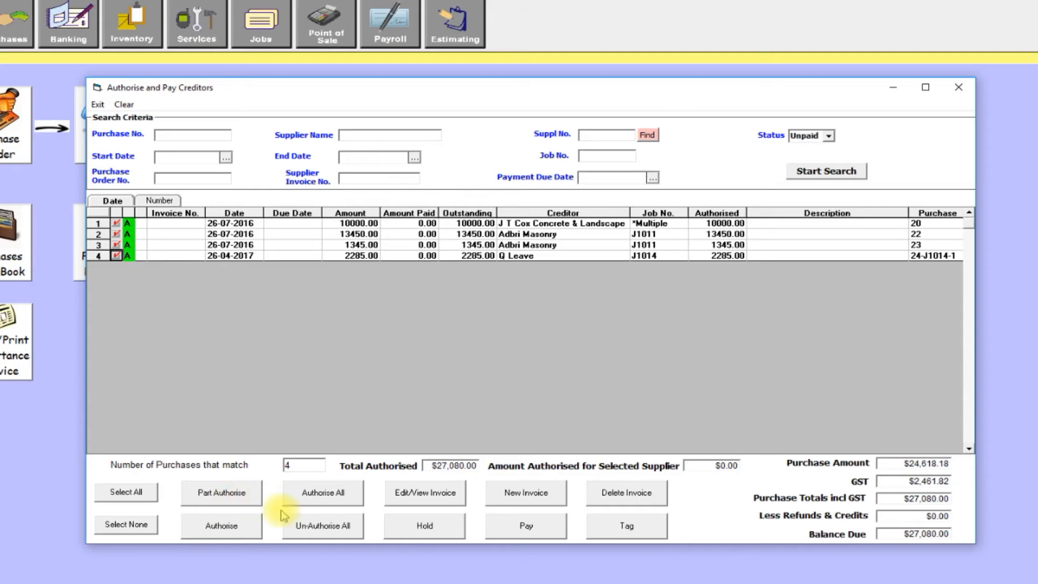
- Open the payment for all authorised invoices without printing their list, and close the payment and creditors windows
{"action": "left_click", "coordinate": [521, 533]}
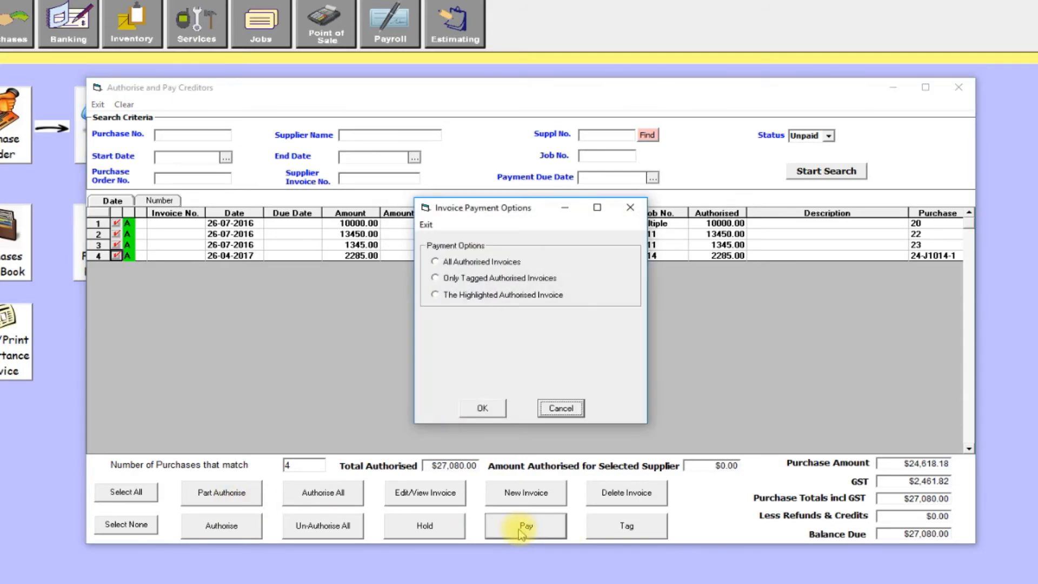
{"action": "left_click", "coordinate": [487, 263]}
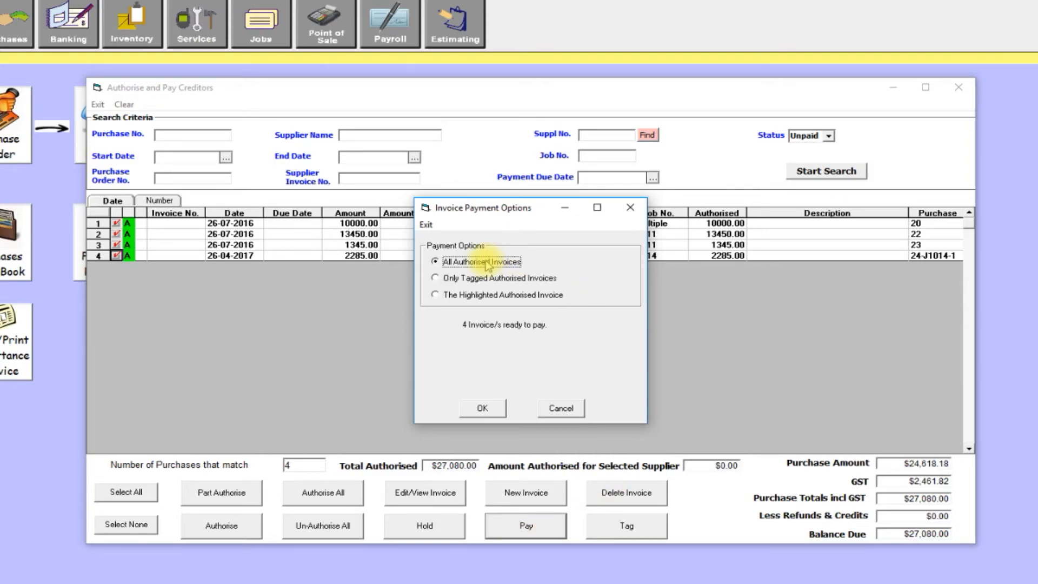
{"action": "left_click", "coordinate": [481, 407]}
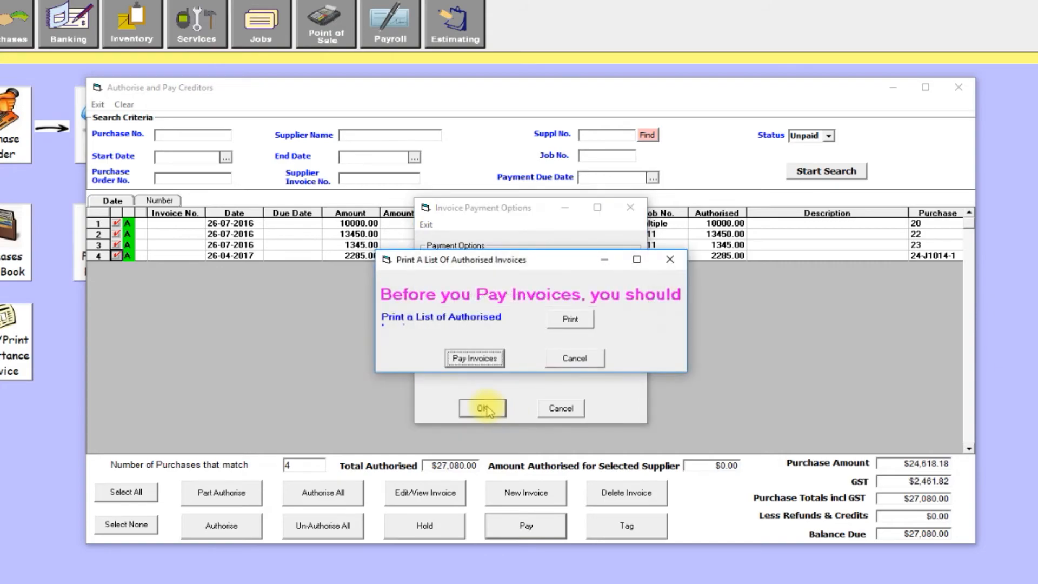
{"action": "left_click", "coordinate": [475, 358]}
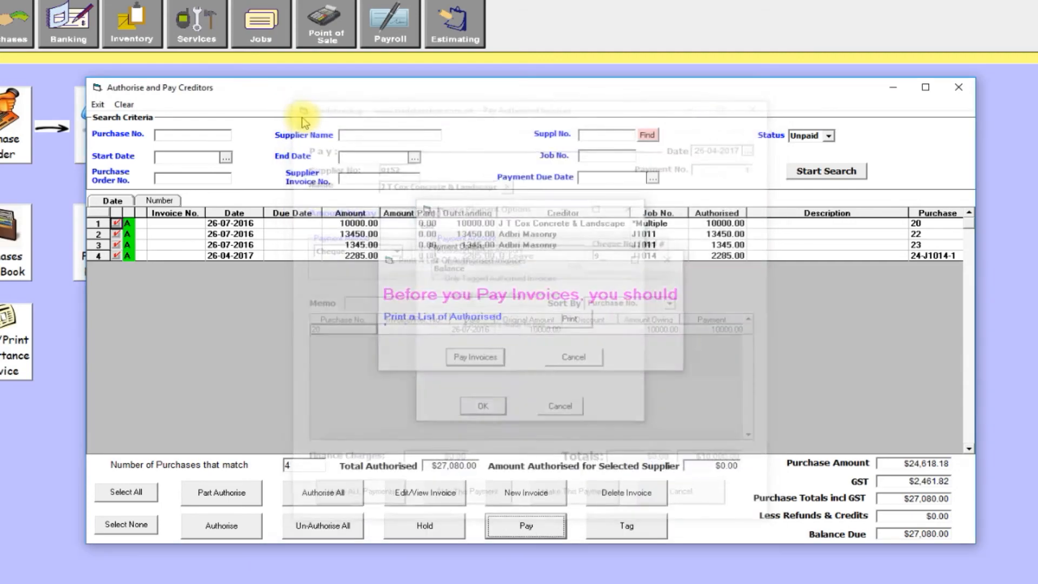
{"action": "left_click", "coordinate": [98, 105]}
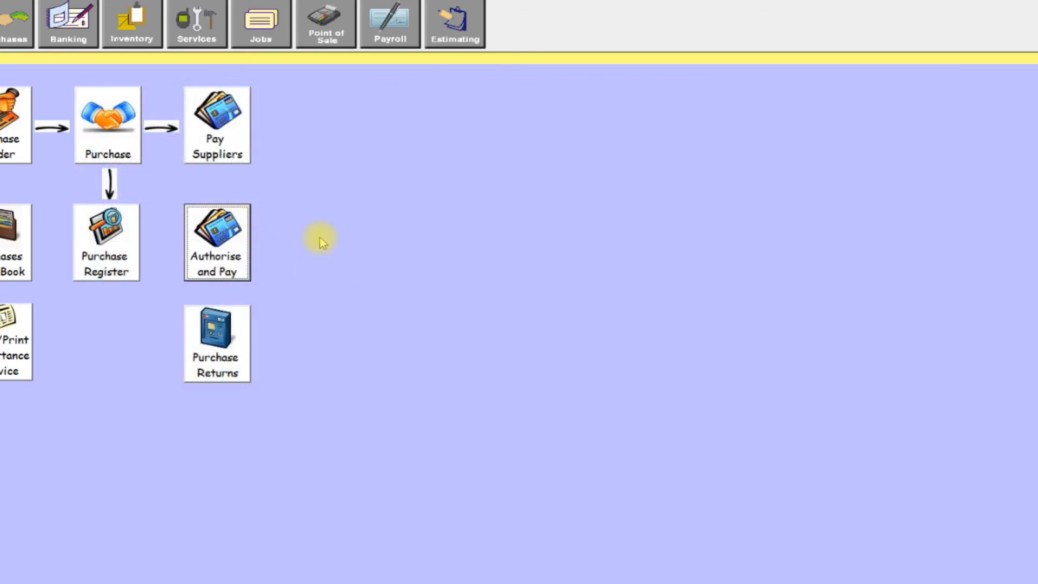
- Open the trade breakup of the Demonstration estimate from the estimates list and select its top-level entry
{"action": "left_click", "coordinate": [449, 35]}
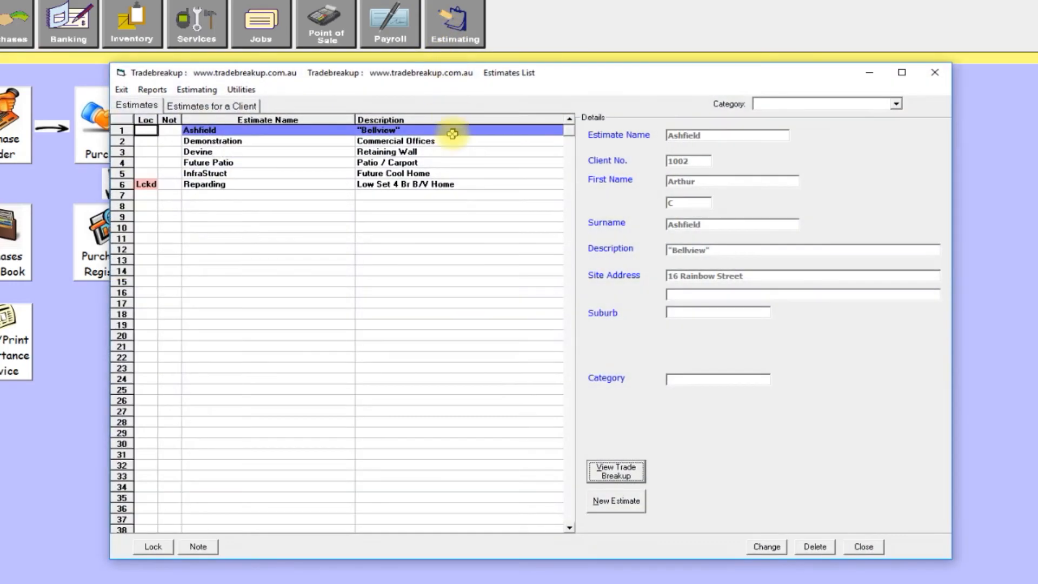
{"action": "left_click", "coordinate": [224, 138]}
{"action": "double_click", "coordinate": [224, 139]}
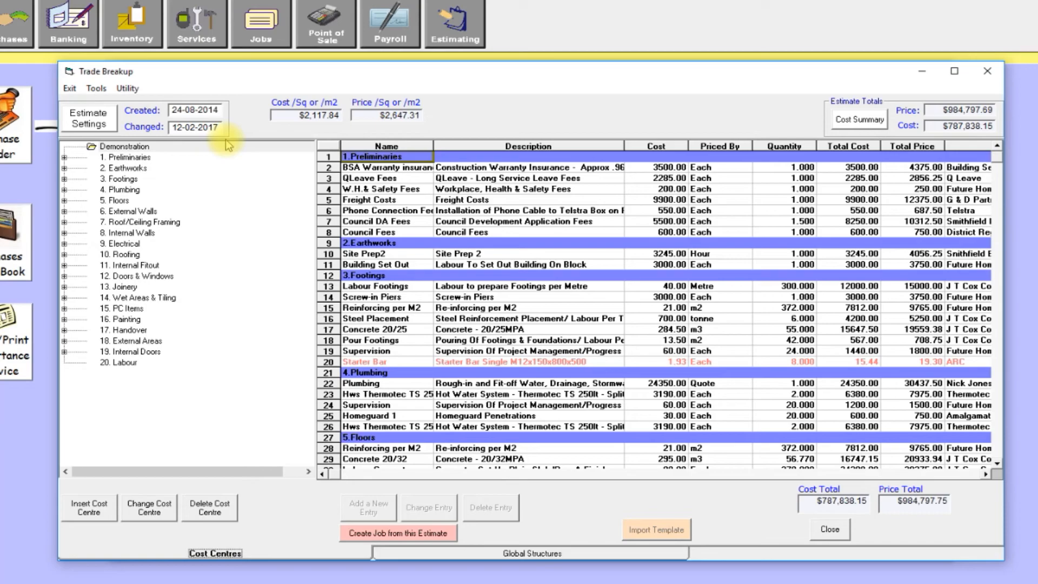
{"action": "left_click", "coordinate": [190, 149]}
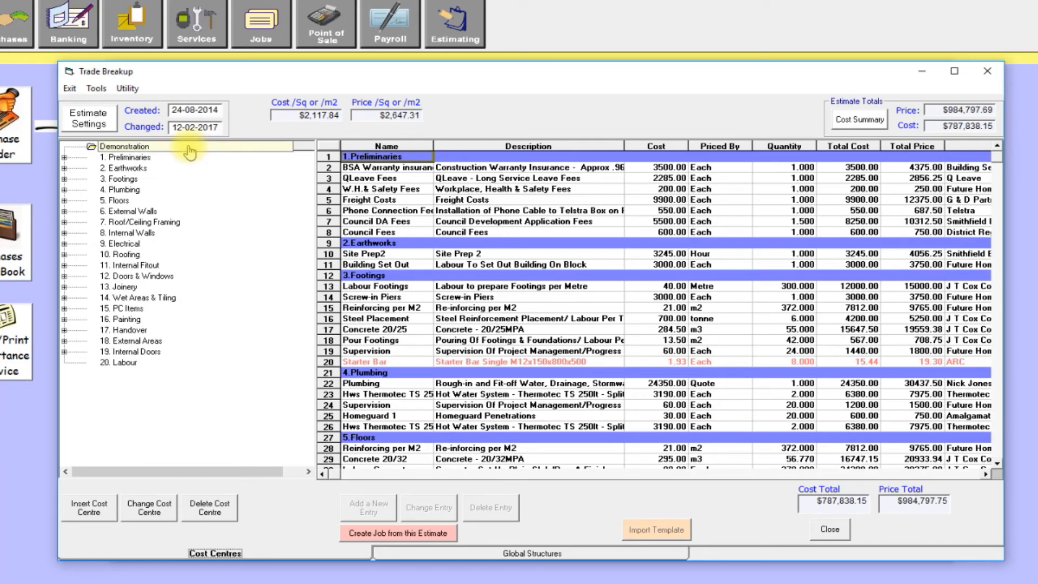